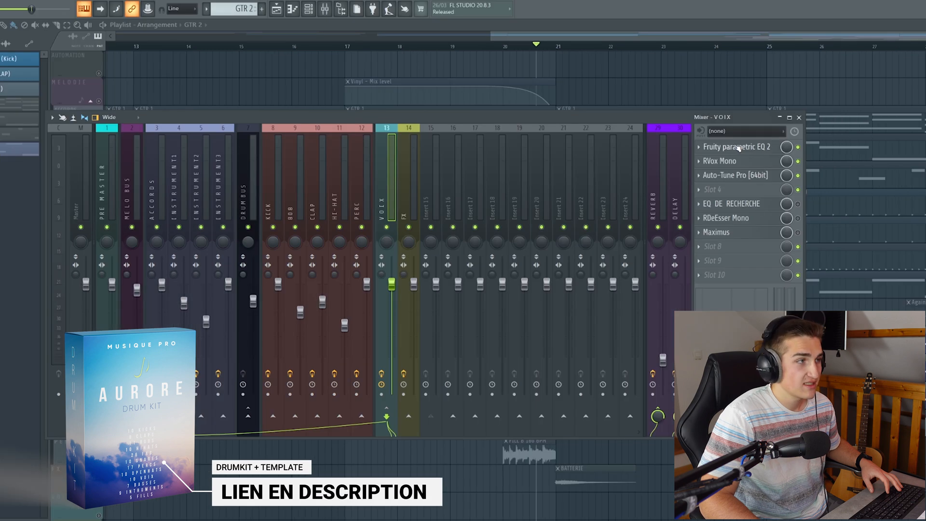
# Review the Fruity parametric EQ 2, RVox Mono and Auto-Tune Pro effects on the VOIX mixer track, closing each one.
pyautogui.click(738, 147)
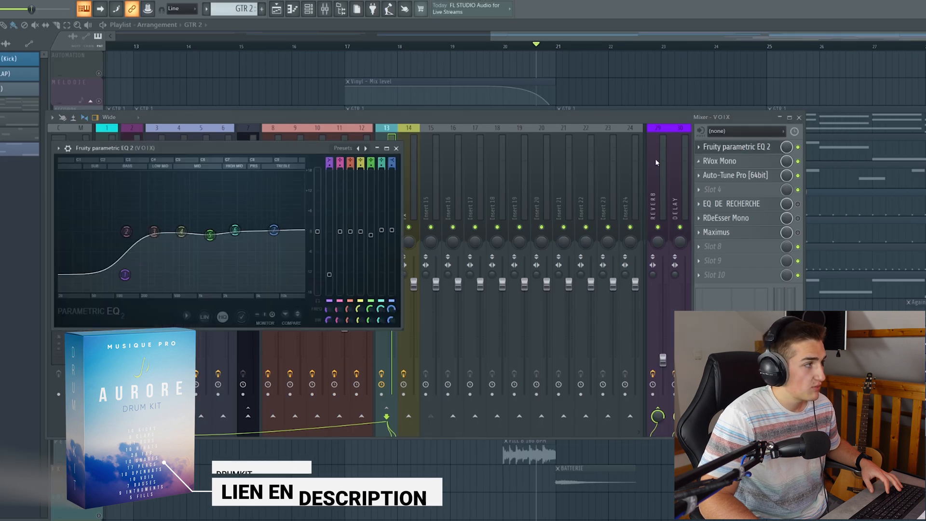
pyautogui.click(396, 148)
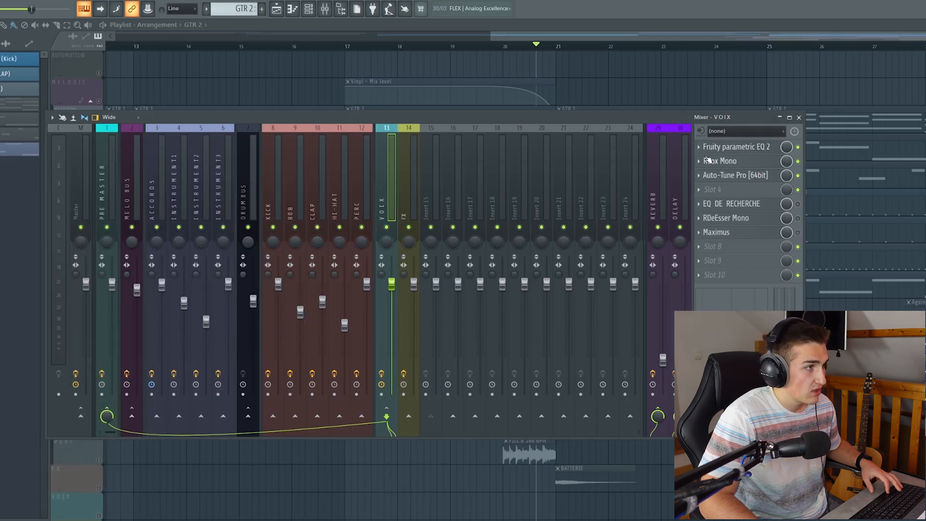
pyautogui.click(712, 161)
pyautogui.click(182, 125)
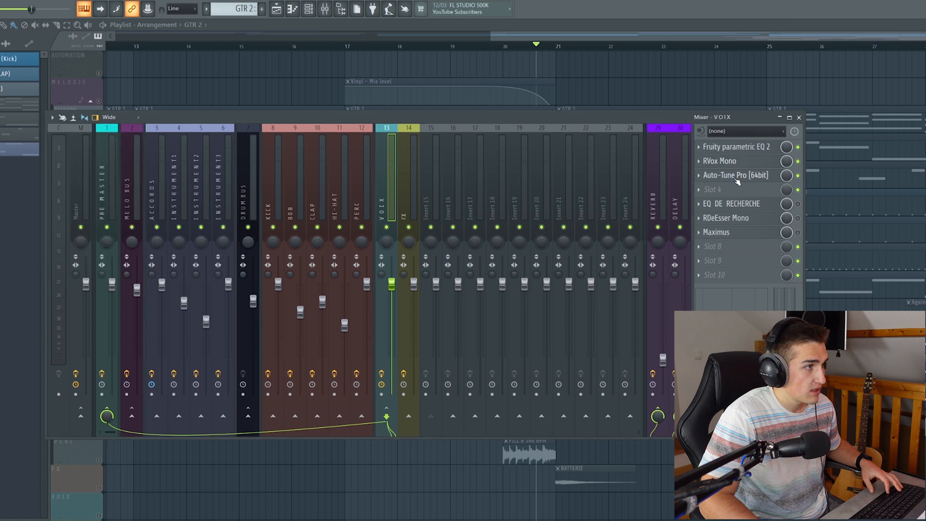
pyautogui.click(736, 175)
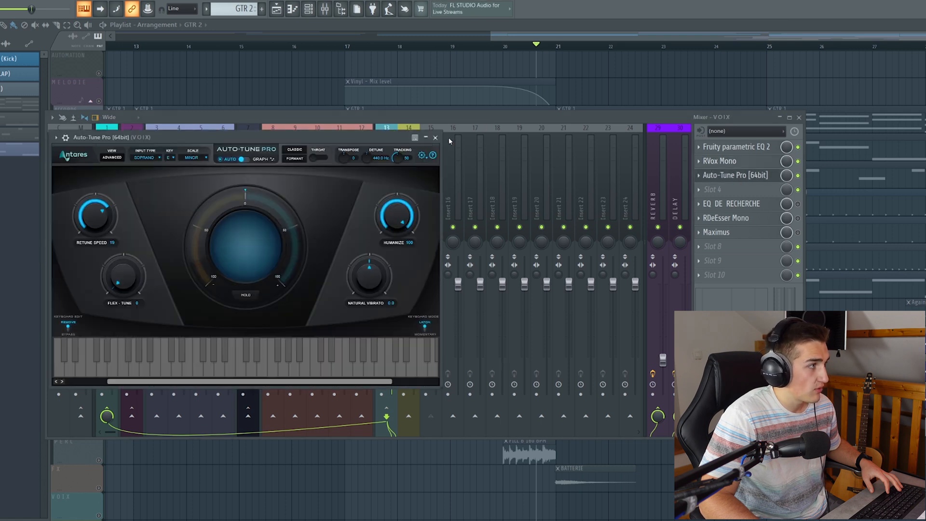
pyautogui.click(435, 138)
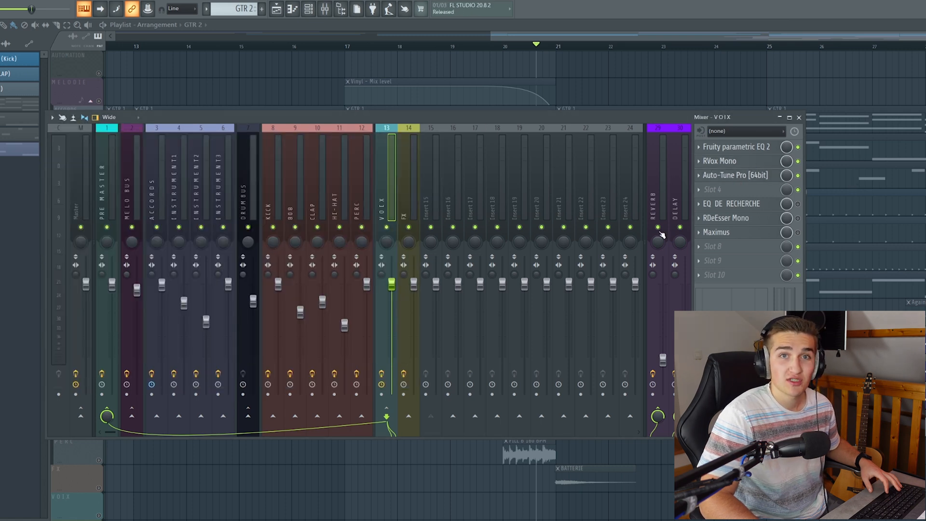
# Return to the playlist and listen to the three VOIX tracks from just before bar 21.
pyautogui.press('F9')
pyautogui.click(549, 43)
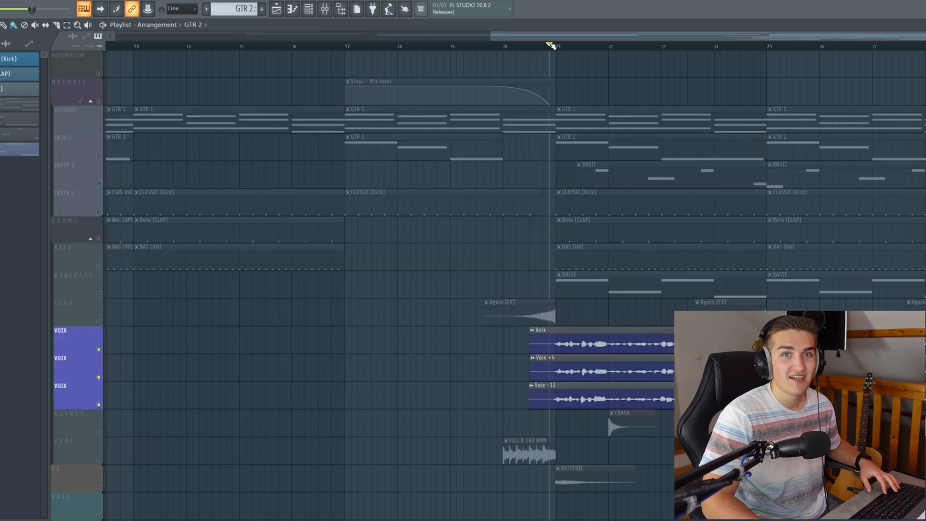
pyautogui.press('space')
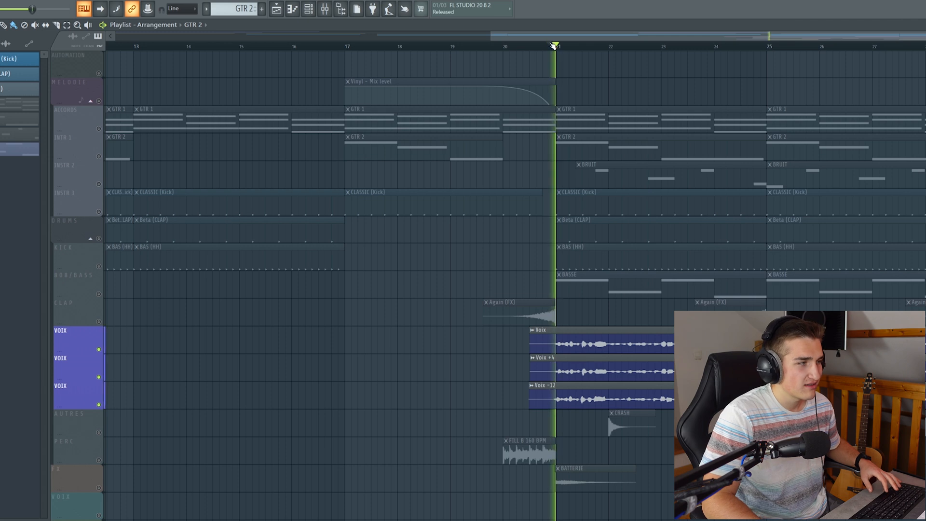
pyautogui.press('space')
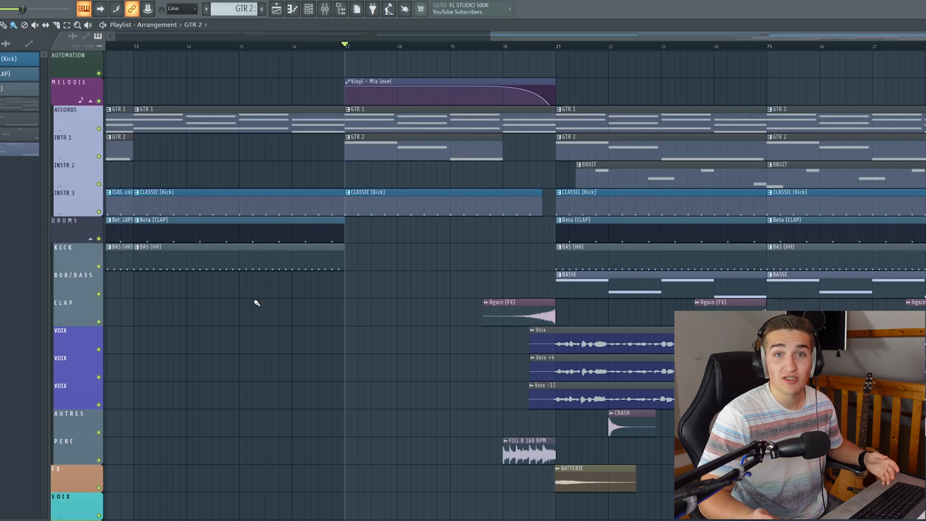
# Solo the uppermost VOIX track and select bar 21 on the timeline for playback.
pyautogui.rightClick(99, 350)
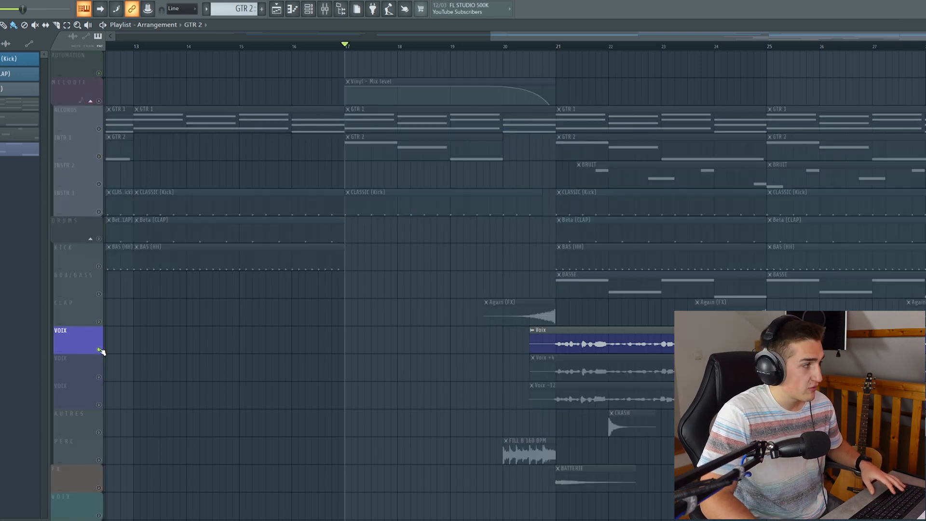
pyautogui.click(556, 49)
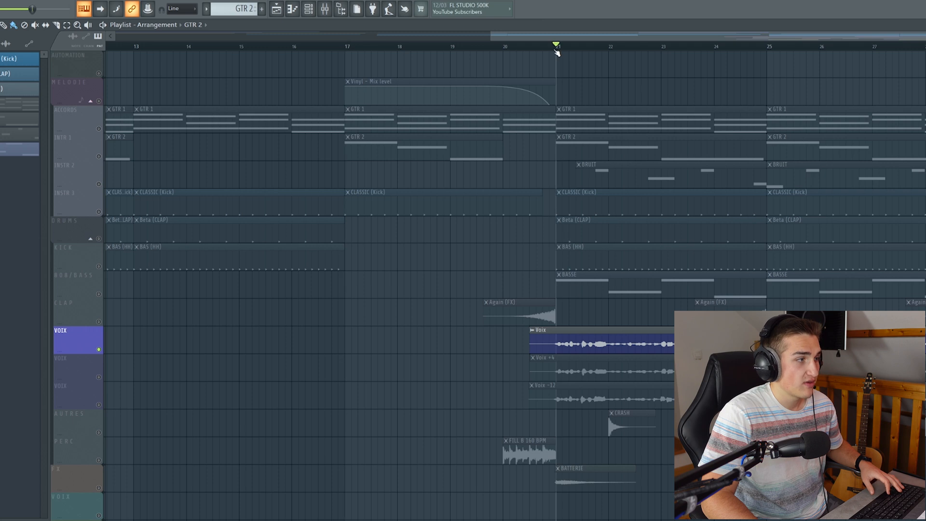
pyautogui.moveTo(556, 48); pyautogui.dragTo(693, 56)
pyautogui.scroll(2, 643, 307)
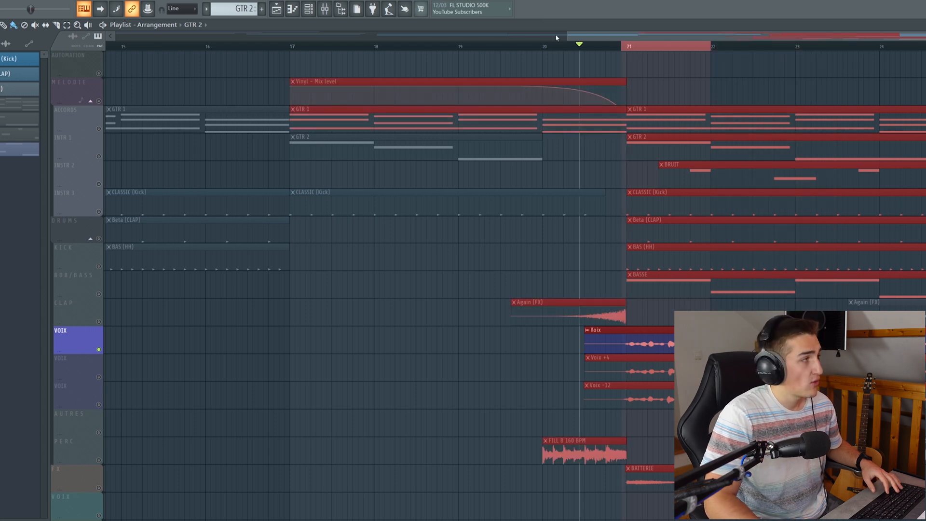
# Sweep a boosted band 6 through the treble of EQ DE RECHERCHE on the VOIX mixer track during playback to locate harsh sibilance.
pyautogui.click(324, 10)
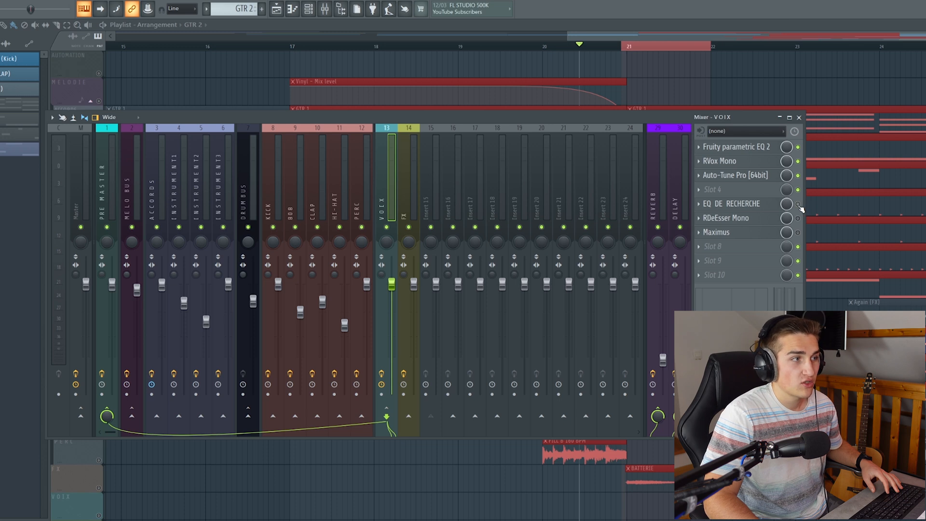
pyautogui.click(699, 204)
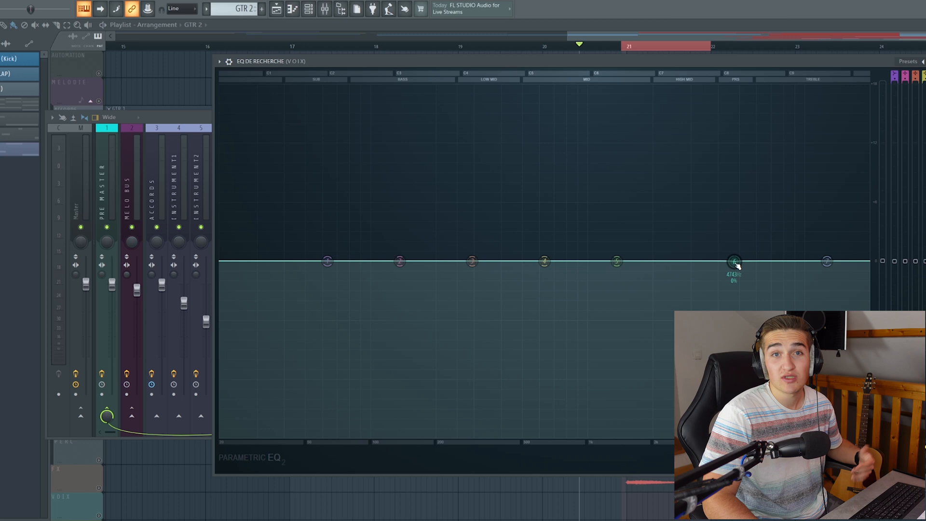
pyautogui.moveTo(738, 261); pyautogui.dragTo(803, 143)
pyautogui.press('space')
pyautogui.press('space')
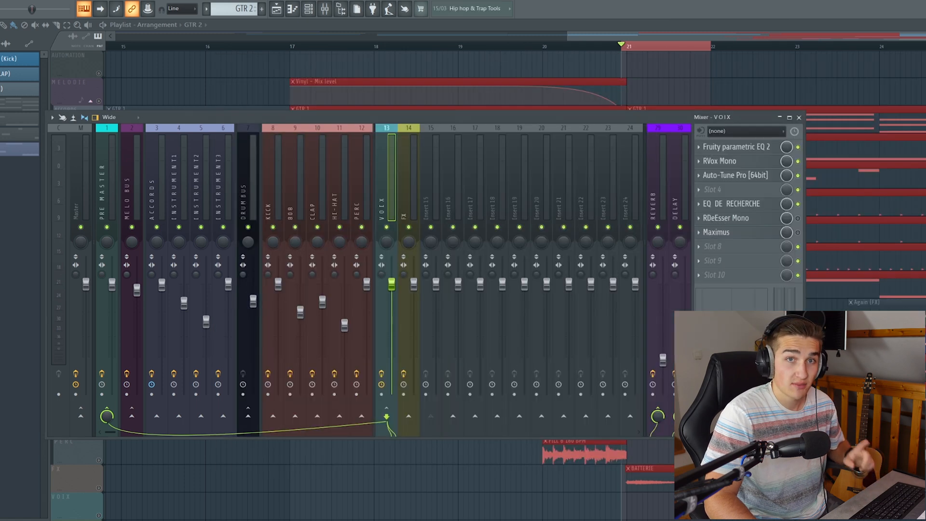
pyautogui.click(798, 117)
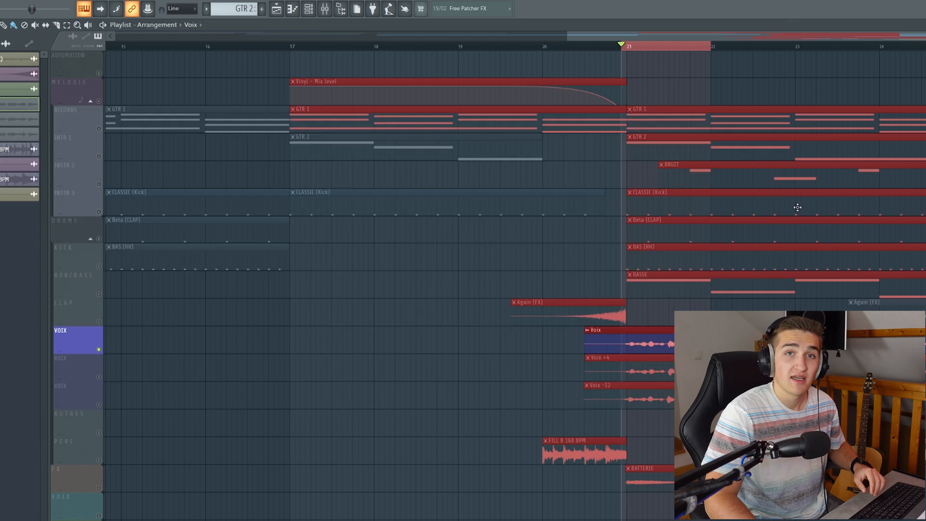
# Open the Voix clip's sample in the Edison audio editor and display it as a spectrum.
pyautogui.doubleClick(666, 341)
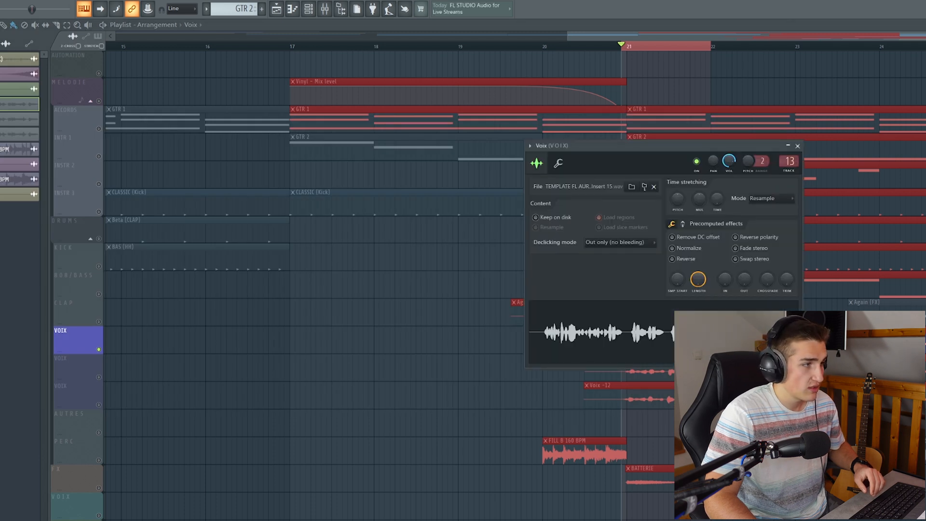
pyautogui.hotkey('ctrl', 'e')
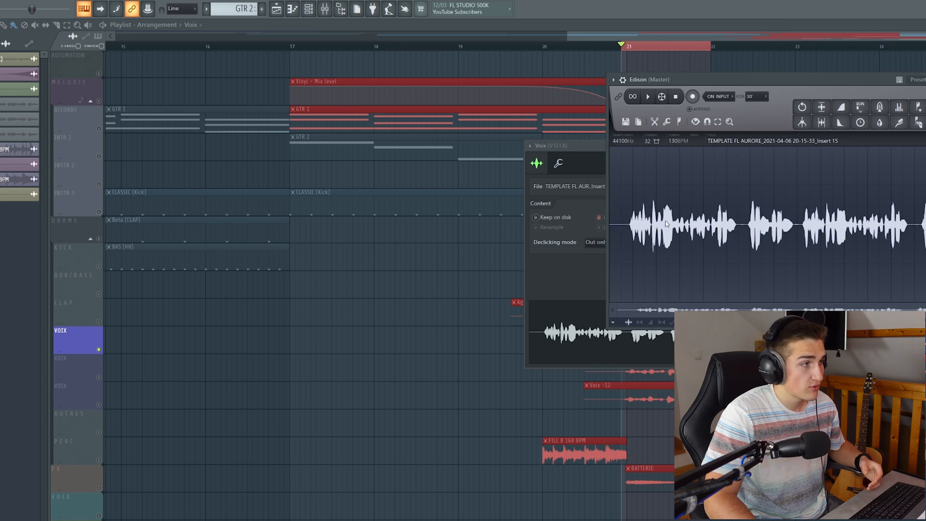
pyautogui.click(697, 124)
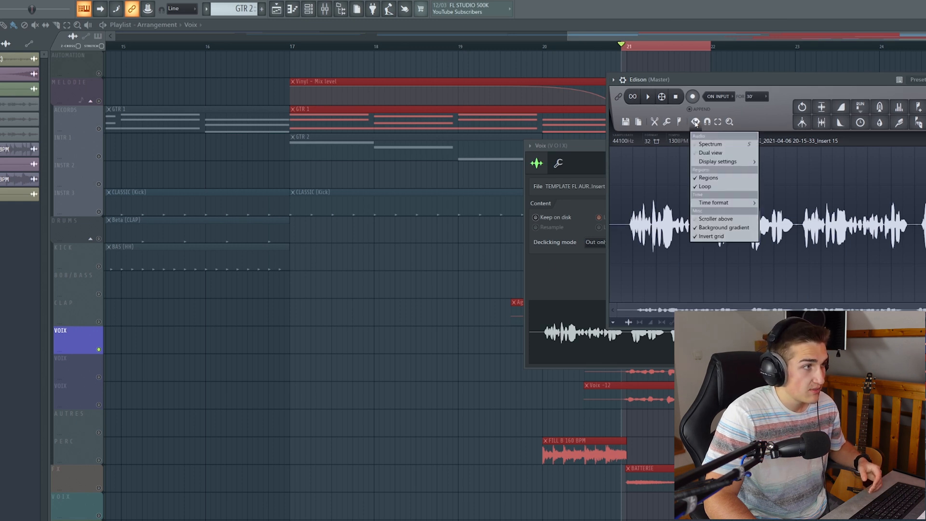
pyautogui.click(706, 162)
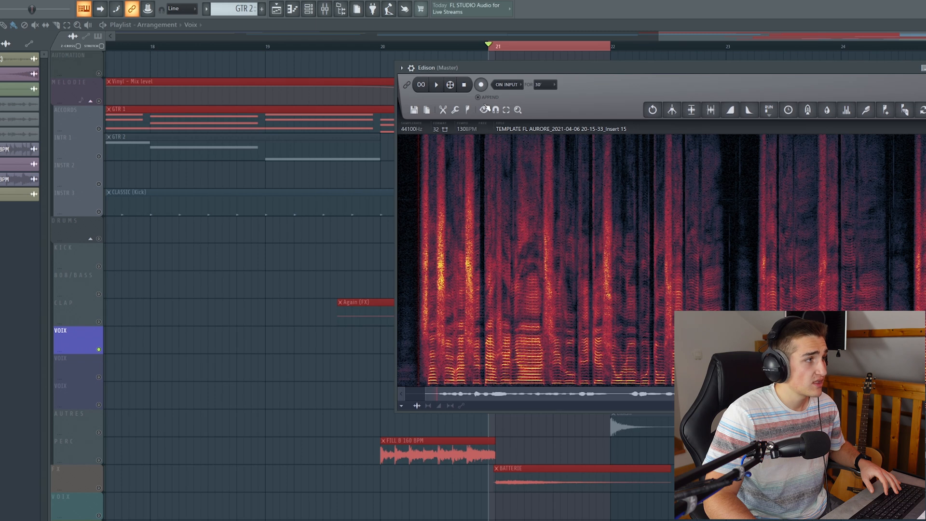
pyautogui.click(489, 110)
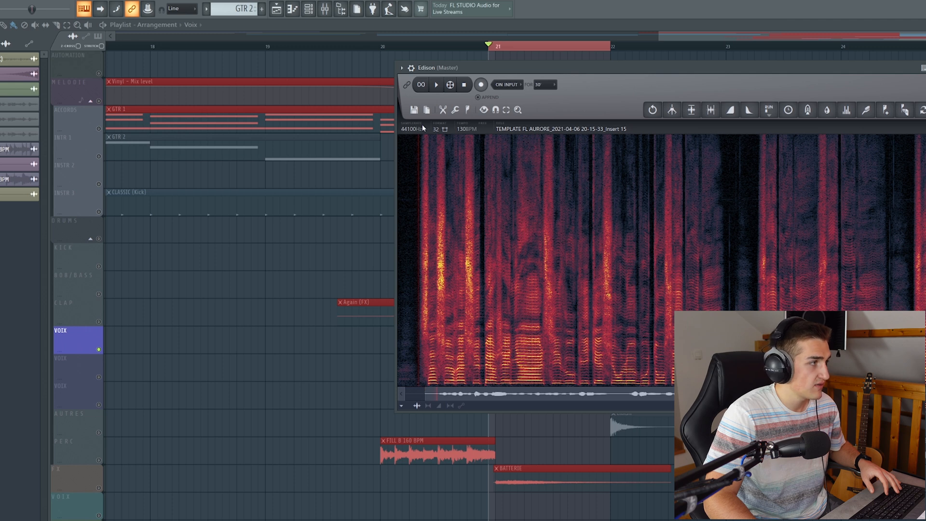
# Play the beginning of the vocal in Edison and examine its first bright sibilant bursts in the spectrum.
pyautogui.press('space')
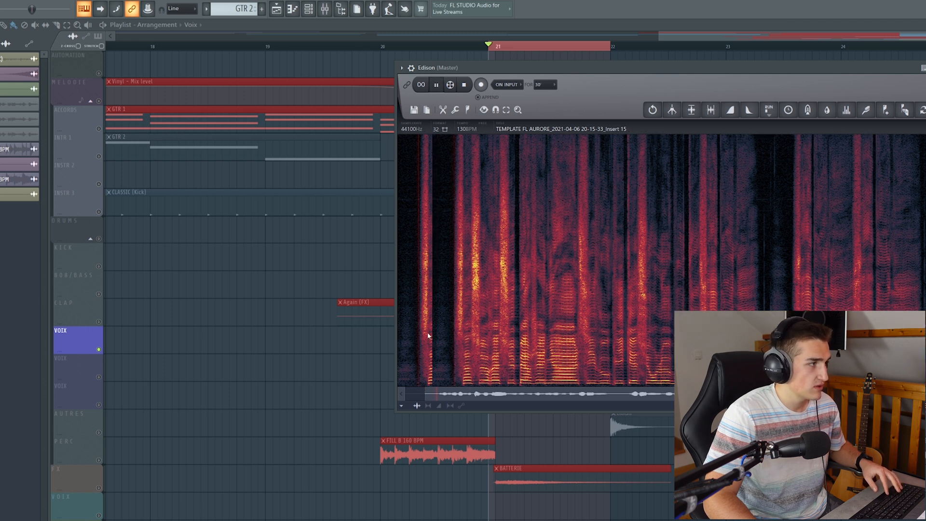
pyautogui.press('space')
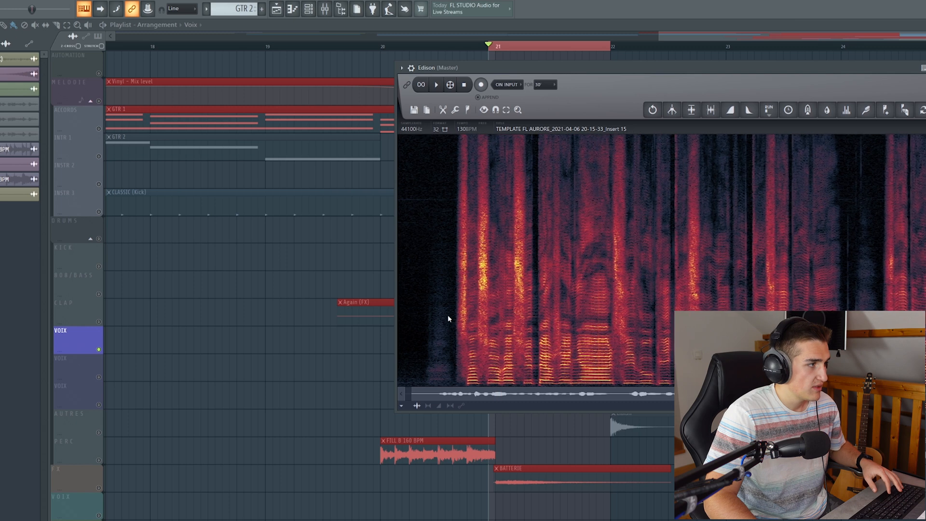
pyautogui.scroll(4, 447, 318)
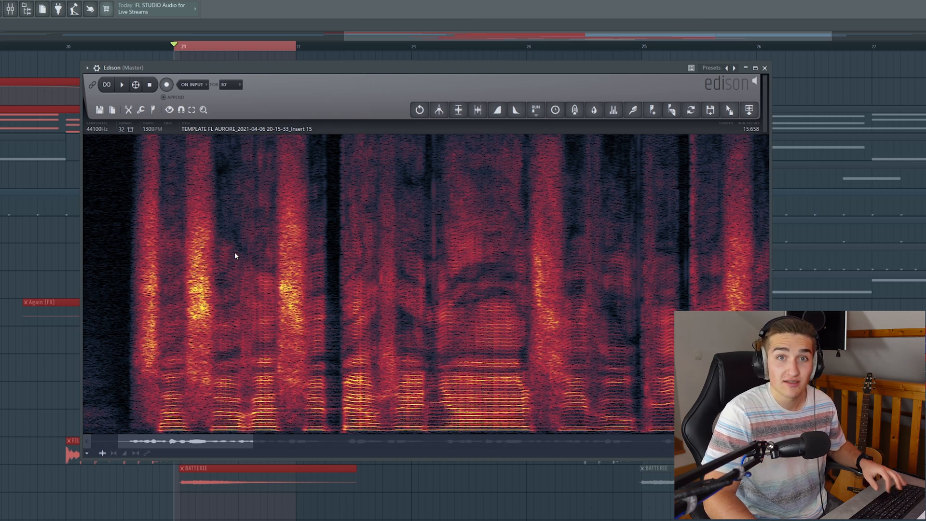
# Select the first sibilant burst, from about 0.890 to 0.967, and play it back.
pyautogui.click(130, 284)
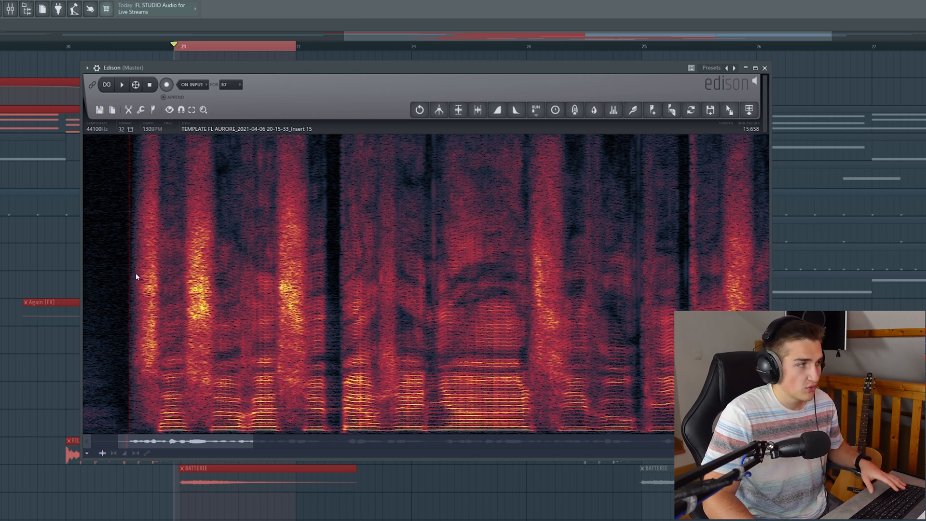
pyautogui.moveTo(134, 278); pyautogui.dragTo(162, 280)
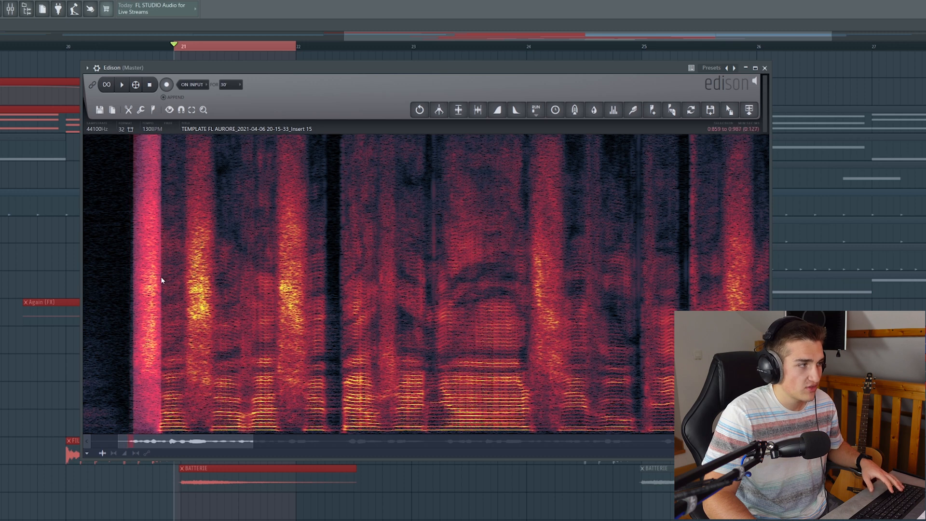
pyautogui.rightClick(140, 281)
pyautogui.rightClick(158, 281)
pyautogui.press('space')
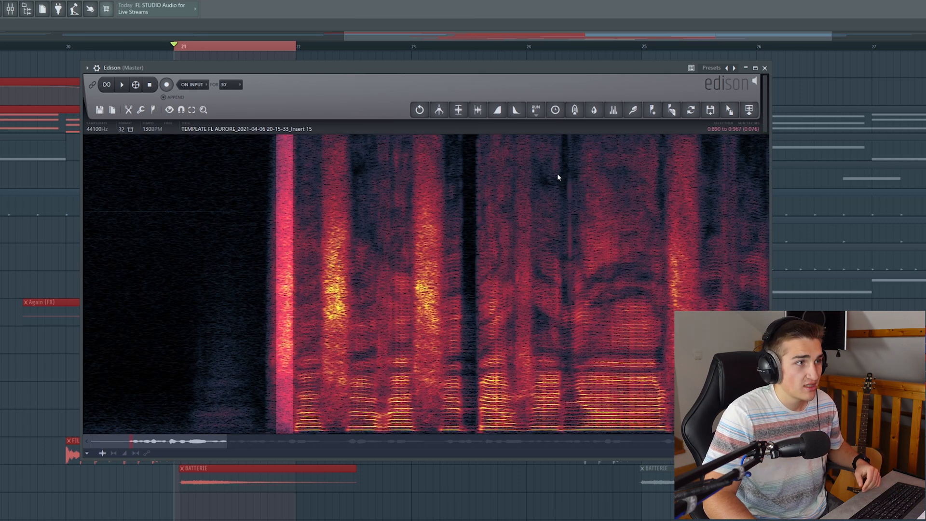
# Apply an equalizer to the selected sibilant, cutting about 4 to 11 kHz fully with the mix at maximum.
pyautogui.click(614, 111)
pyautogui.moveTo(659, 152); pyautogui.dragTo(609, 150)
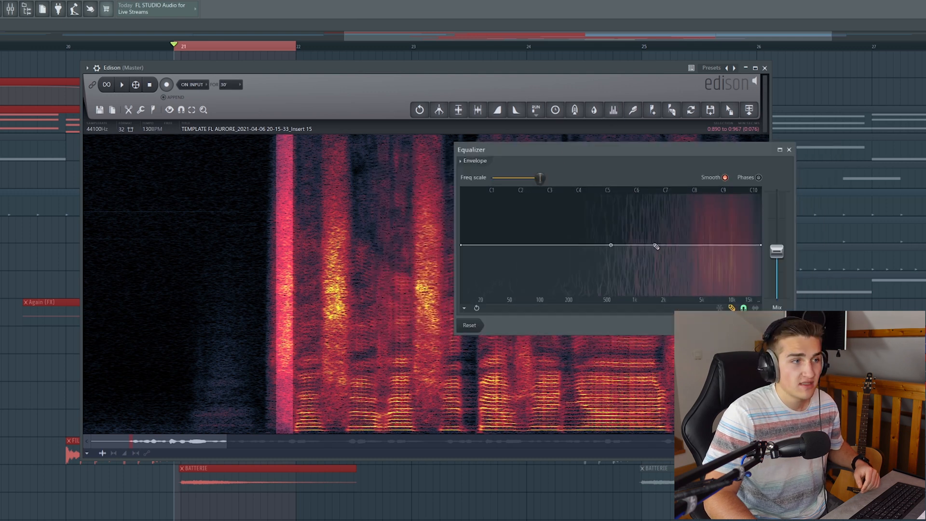
pyautogui.moveTo(688, 247)
pyautogui.mouseDown()
pyautogui.moveTo(697, 299)
pyautogui.moveTo(746, 298)
pyautogui.moveTo(761, 248)
pyautogui.moveTo(777, 248)
pyautogui.moveTo(780, 196)
pyautogui.mouseUp()
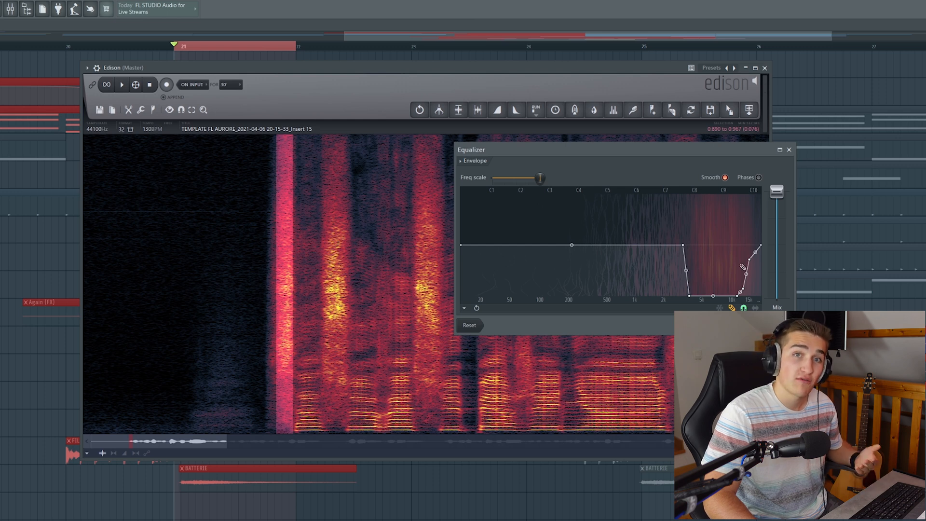
pyautogui.click(778, 326)
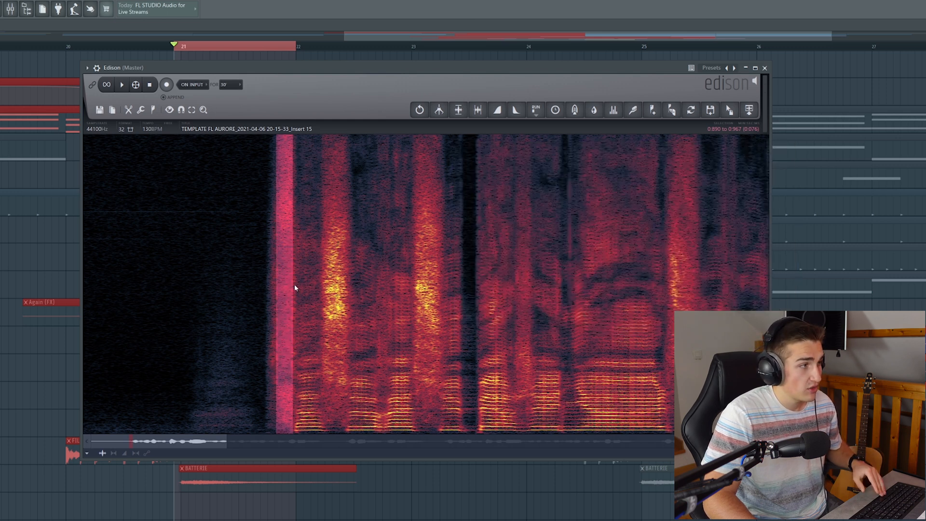
# Clear the selection and play the start of the vocal to hear the equalized sibilant.
pyautogui.click(299, 284)
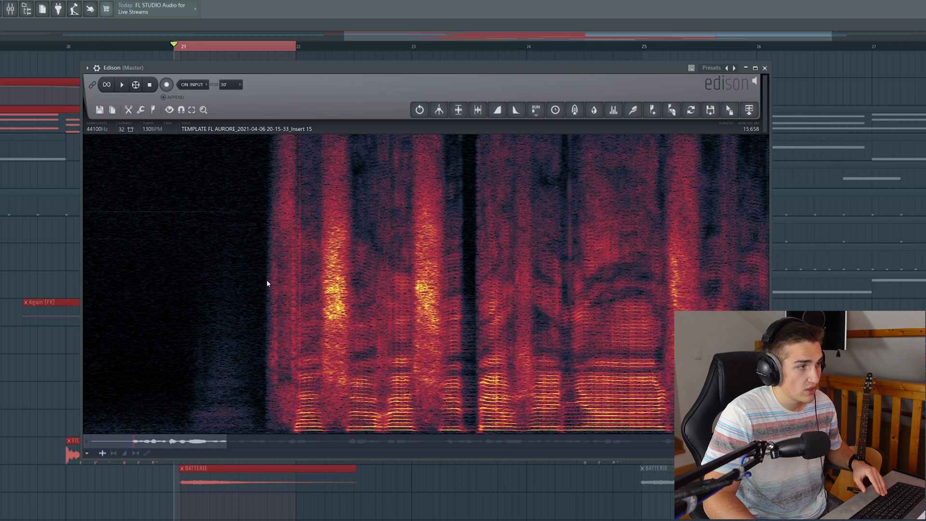
pyautogui.press('space')
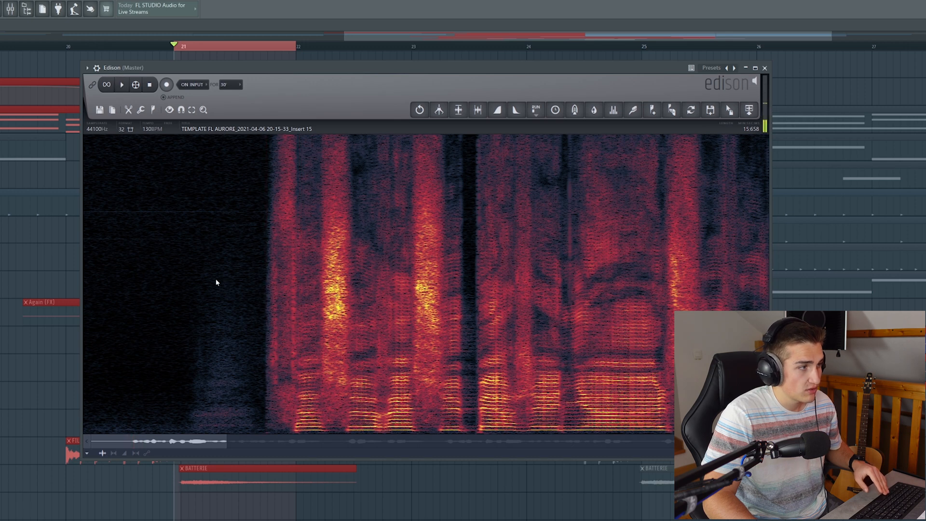
pyautogui.press('space')
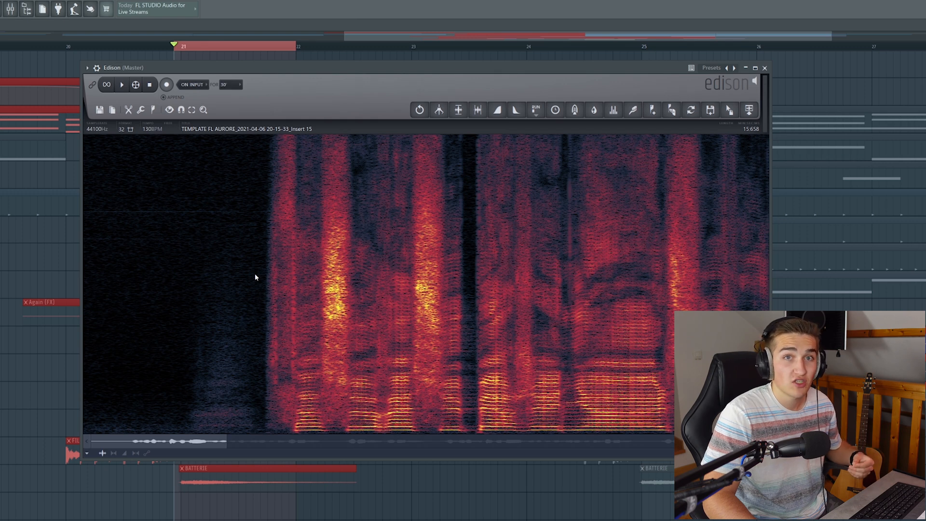
# Undo the first sibilant's equalizer cut and reapply it from about 0.890 to 0.967 with the mix lowered to just above halfway.
pyautogui.hotkey('ctrl', 'z')
pyautogui.hotkey('ctrl', 'z')
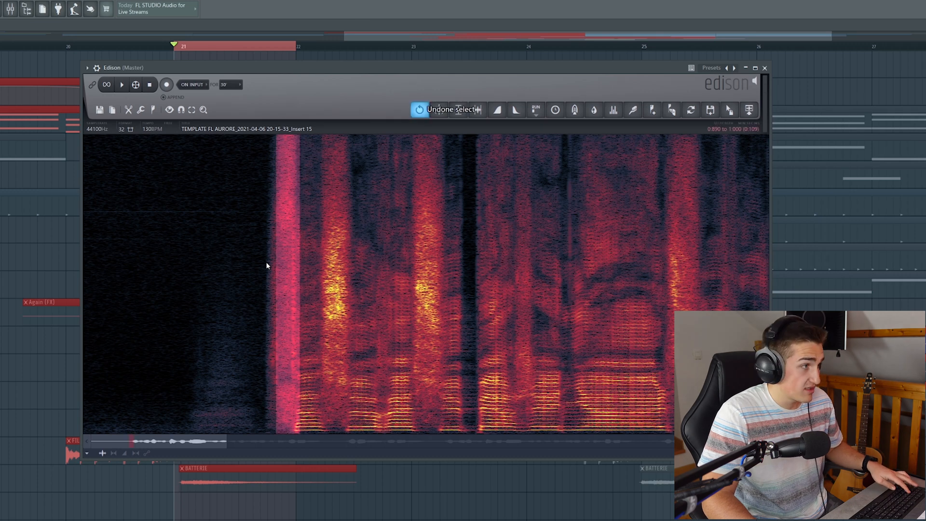
pyautogui.click(613, 110)
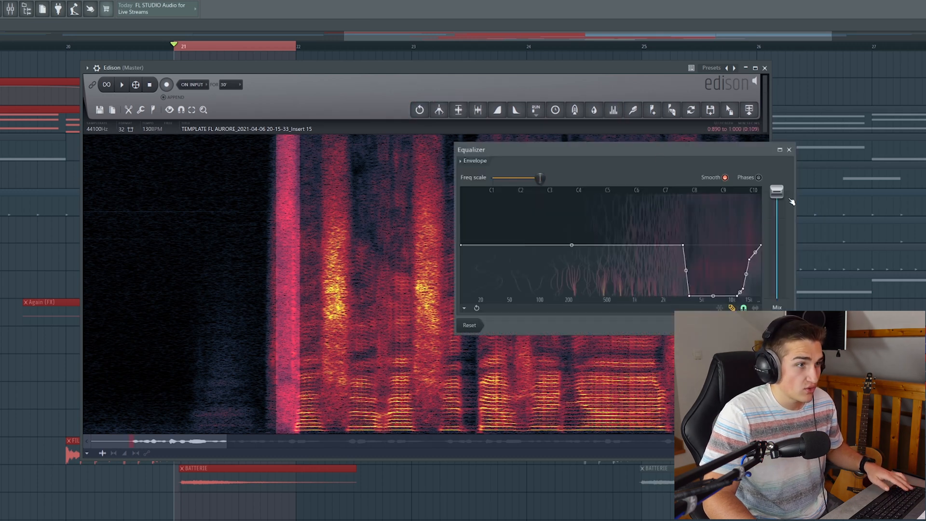
pyautogui.moveTo(781, 195); pyautogui.dragTo(781, 231)
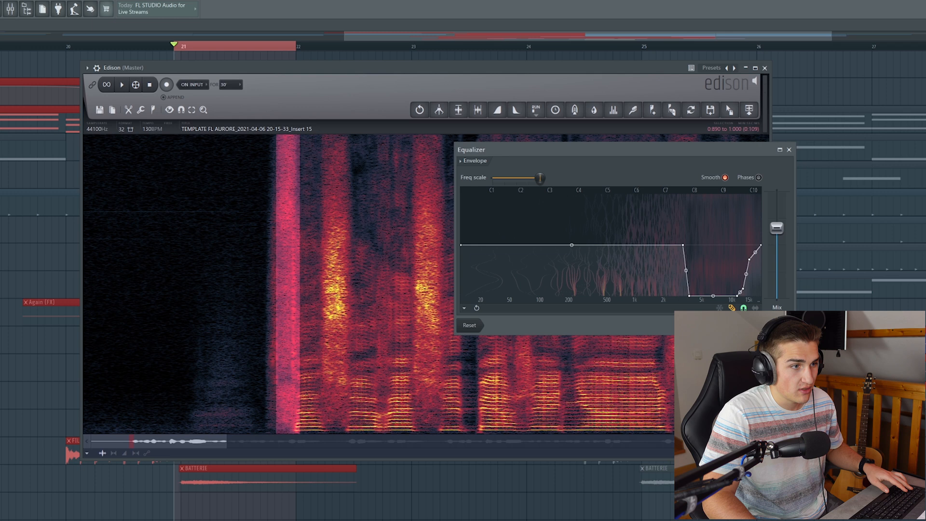
pyautogui.click(777, 326)
pyautogui.click(259, 261)
pyautogui.press('space')
pyautogui.press('space')
pyautogui.moveTo(776, 244); pyautogui.dragTo(777, 233)
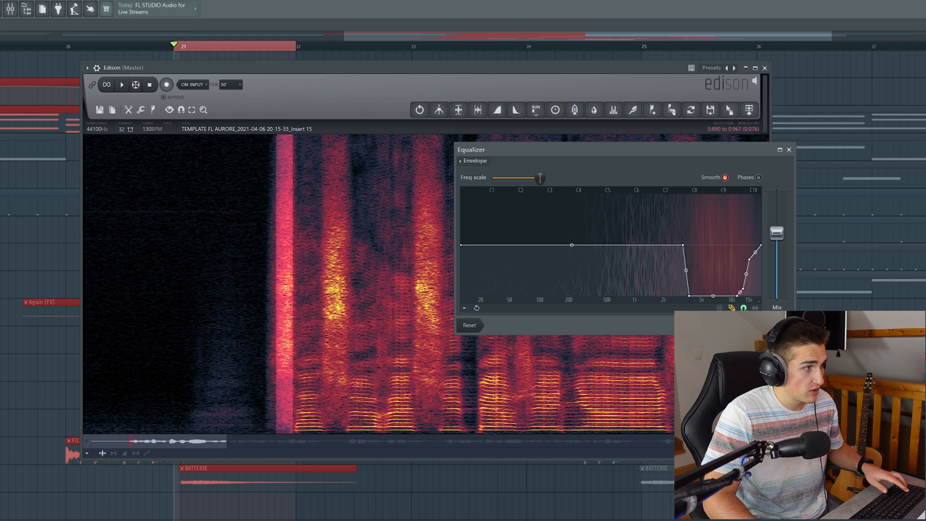
pyautogui.click(778, 325)
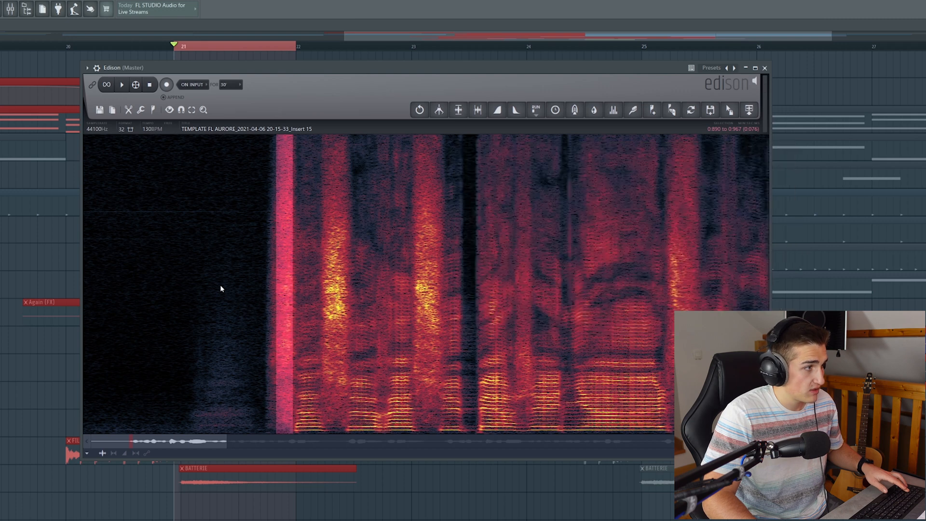
# Clear the selection and play the start of the vocal to judge the gentler cut on the first sibilant.
pyautogui.click(201, 292)
pyautogui.press('space')
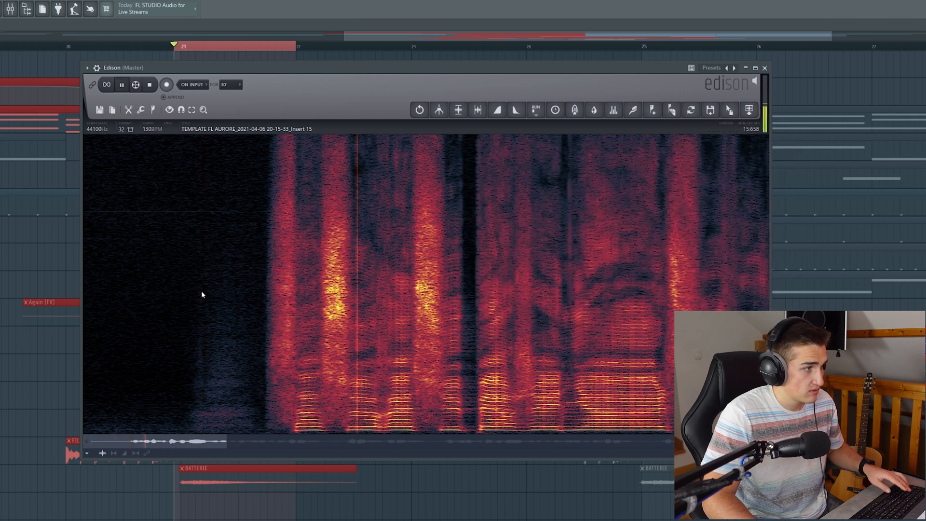
pyautogui.press('space')
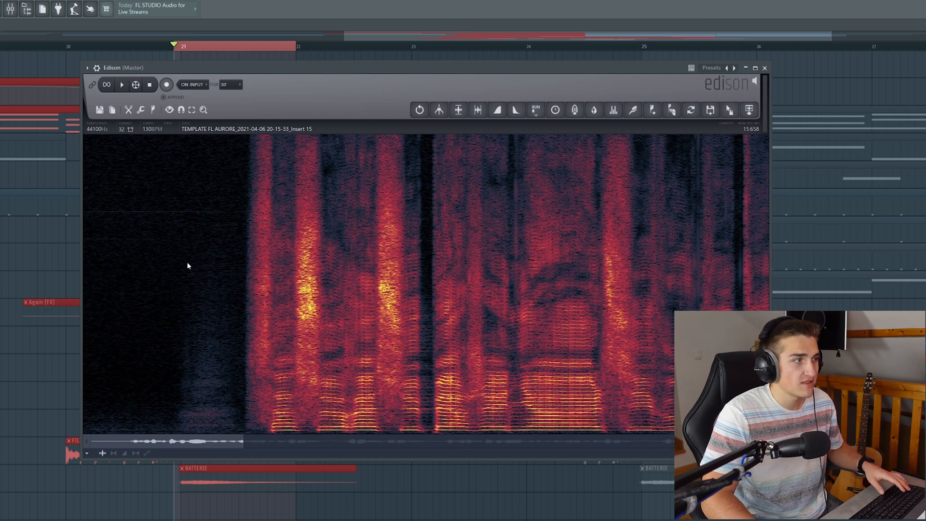
pyautogui.press('space')
pyautogui.press('space')
# Apply the same equalizer cut to the second sibilant, about 1.108 to 1.221, with the mix at about half.
pyautogui.moveTo(295, 279); pyautogui.dragTo(318, 245)
pyautogui.click(613, 109)
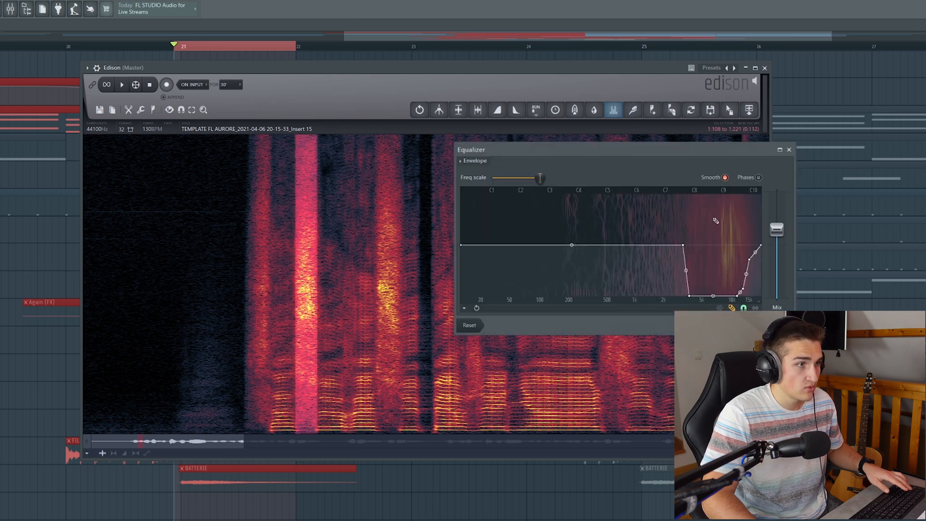
pyautogui.moveTo(777, 234); pyautogui.dragTo(777, 249)
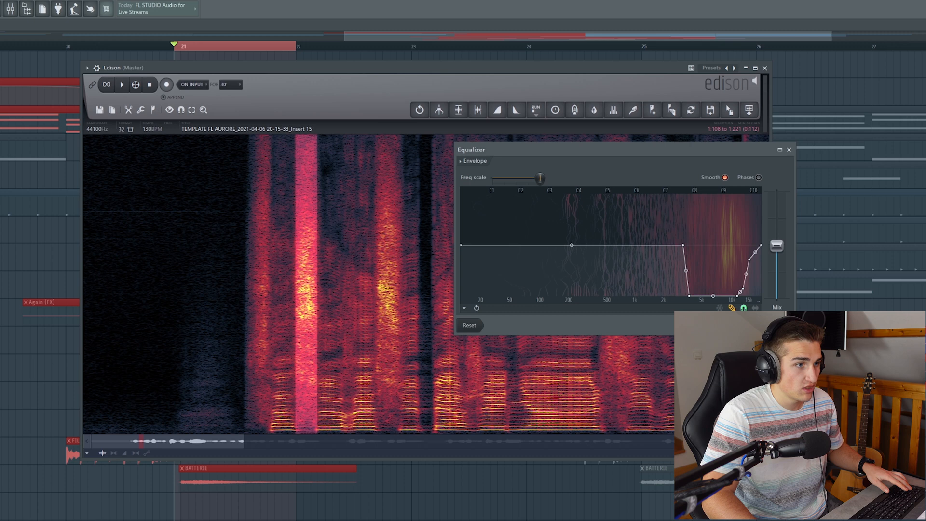
pyautogui.click(777, 325)
# Apply the equalizer cut to the third sibilant, about 1.533 to 1.629, with the mix reduced to below halfway.
pyautogui.moveTo(380, 294); pyautogui.dragTo(397, 294)
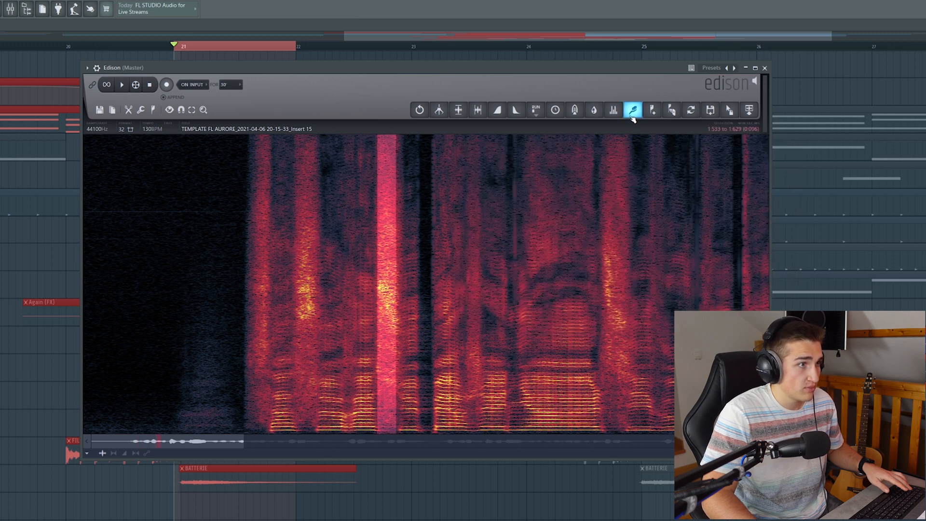
pyautogui.click(613, 111)
pyautogui.moveTo(777, 244); pyautogui.dragTo(777, 260)
pyautogui.click(775, 325)
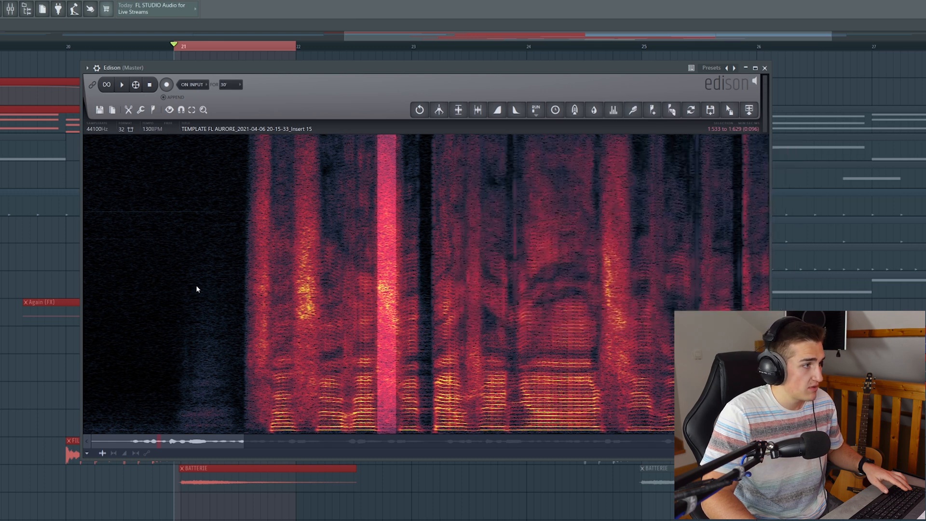
# Play the edited vocal from the start and examine the remaining sibilant bursts across a wider stretch of the spectrum.
pyautogui.click(163, 285)
pyautogui.press('space')
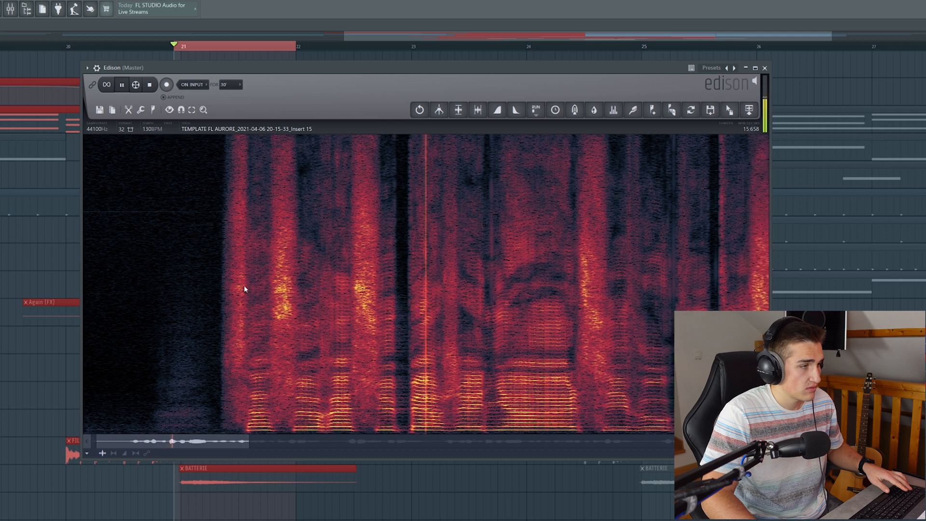
pyautogui.scroll(-4, 552, 311)
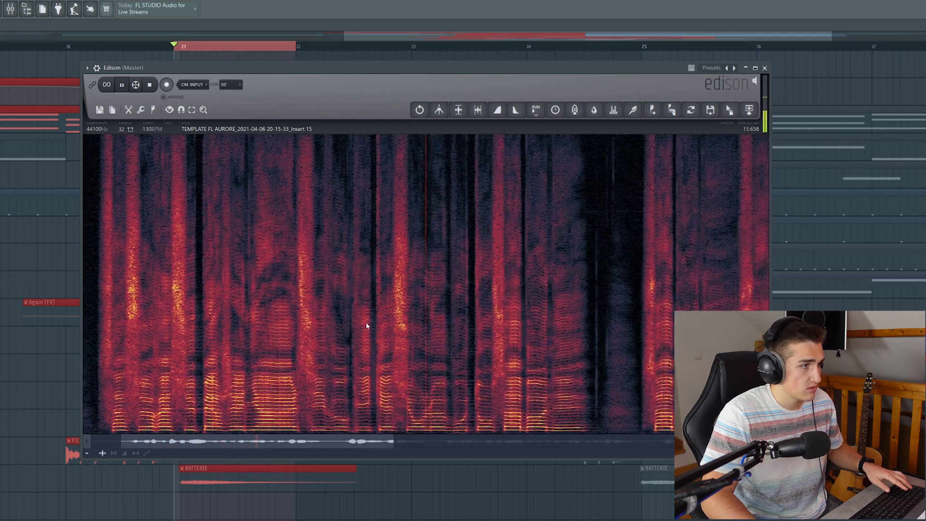
pyautogui.scroll(-2, 432, 318)
pyautogui.press('space')
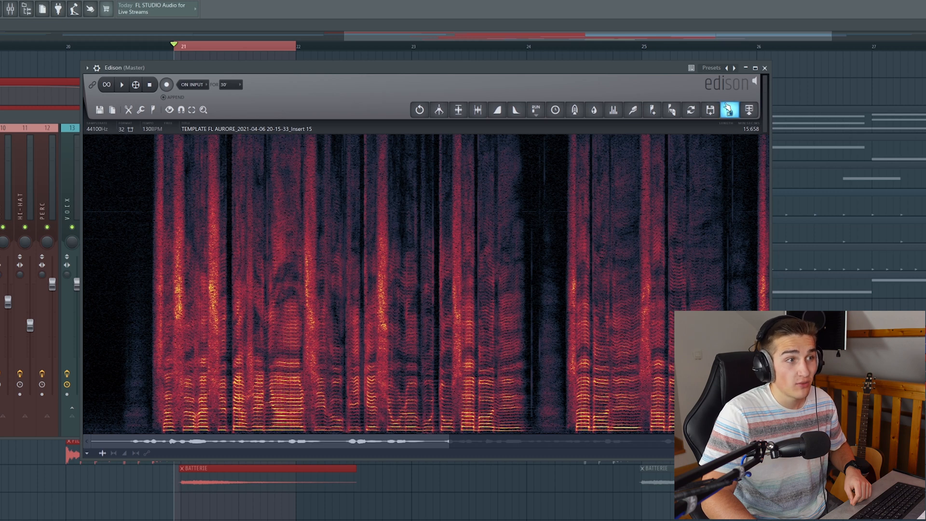
# Place the edited recording in the playlist as a new audio clip, then delete that clip.
pyautogui.moveTo(729, 110); pyautogui.dragTo(605, 92)
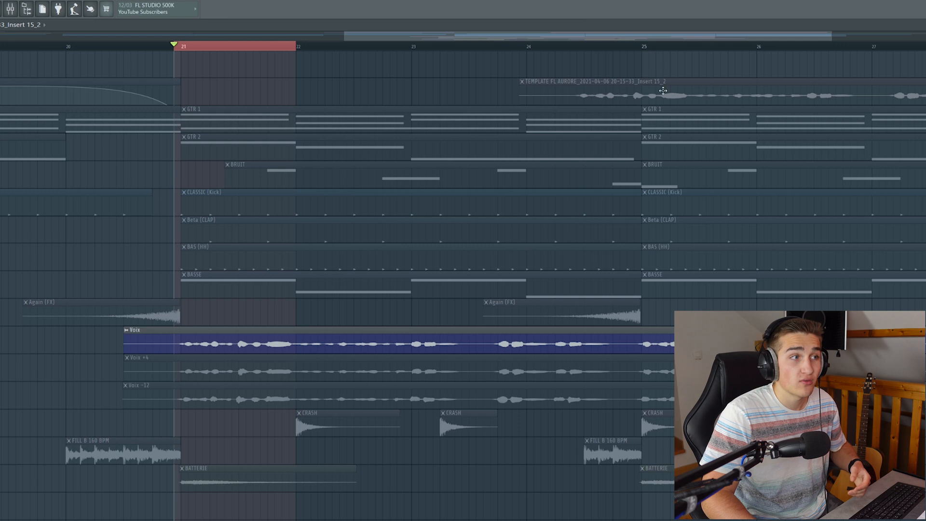
pyautogui.rightClick(641, 85)
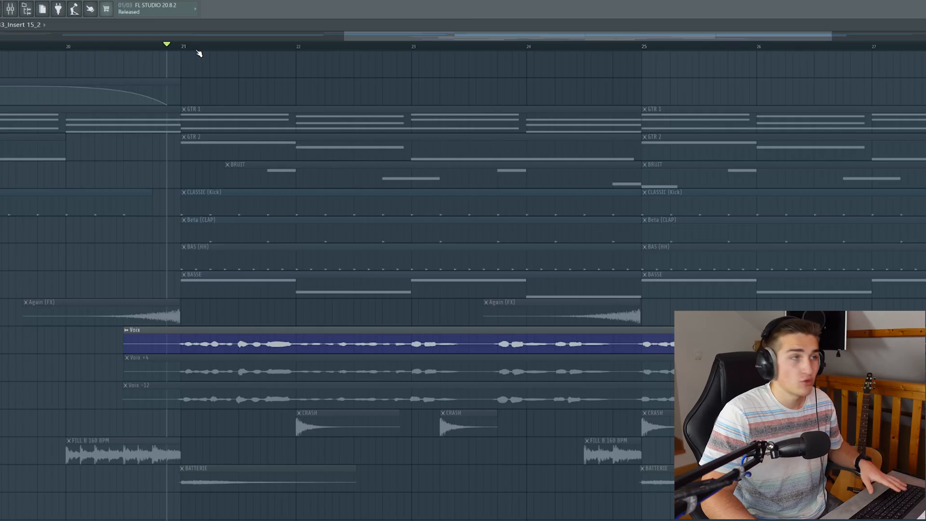
# Select the playlist range from just before bar 21 to just past bar 22 and play it.
pyautogui.moveTo(174, 47); pyautogui.dragTo(304, 56)
pyautogui.press('space')
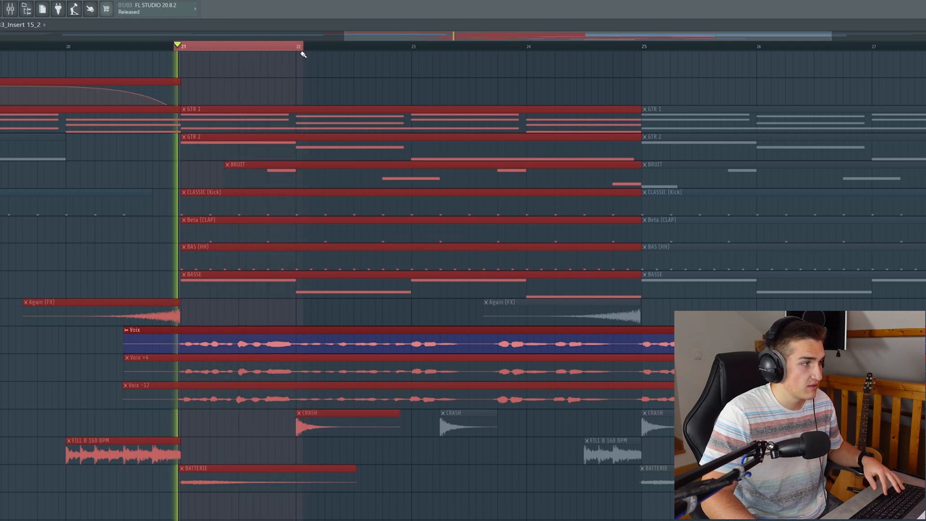
pyautogui.press('space')
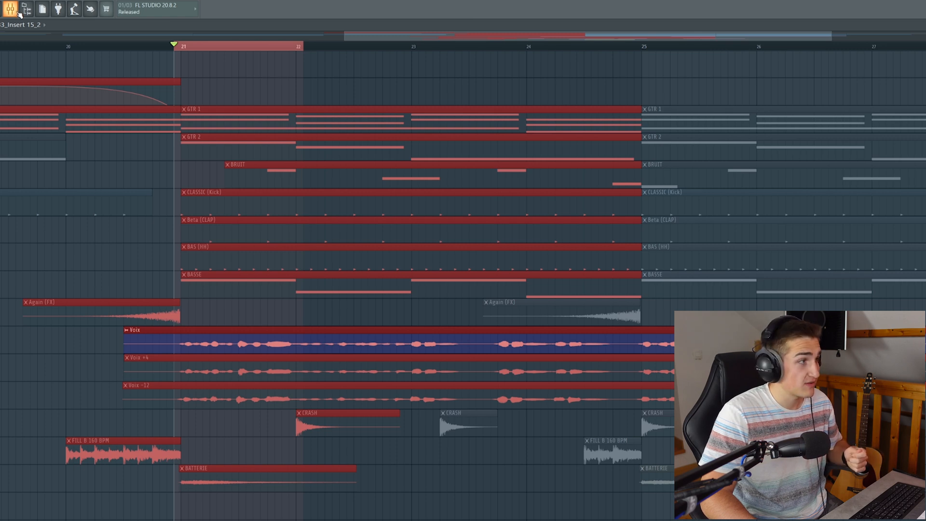
# Show the mixer's VOIX track, disable EQ DE RECHERCHE and move RDeEsser Mono below Maximus in the effect chain.
pyautogui.click(19, 13)
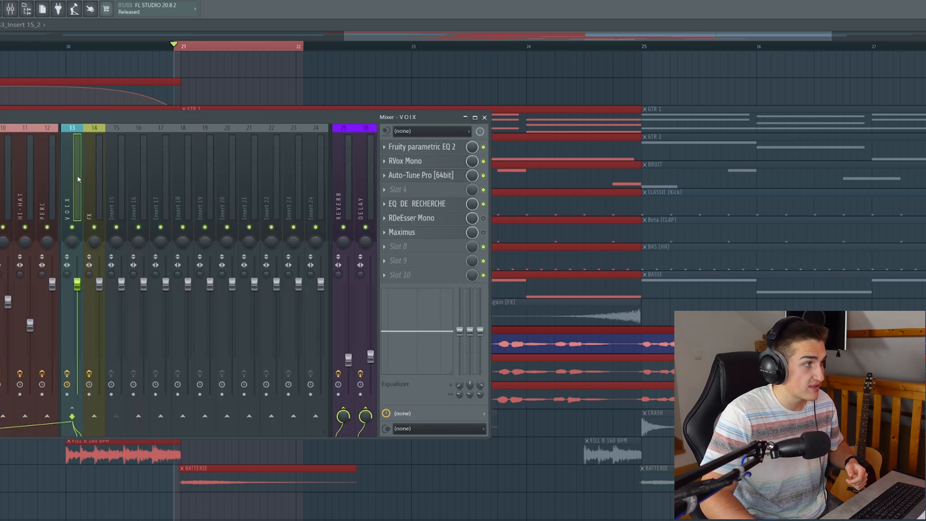
pyautogui.click(483, 204)
pyautogui.moveTo(400, 218); pyautogui.dragTo(397, 233)
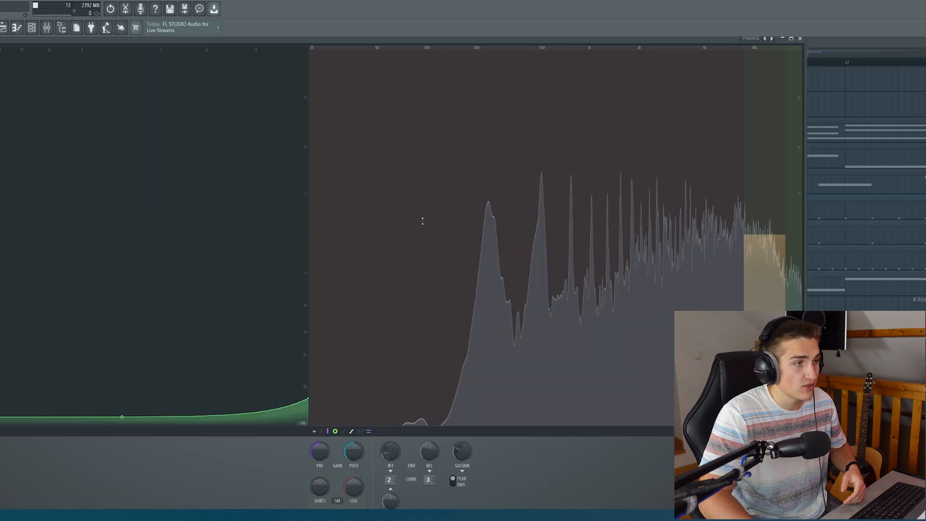
# Replace the existing Maximus on the VOIX track with a fresh Maximus instance and open its editor.
pyautogui.click(410, 221)
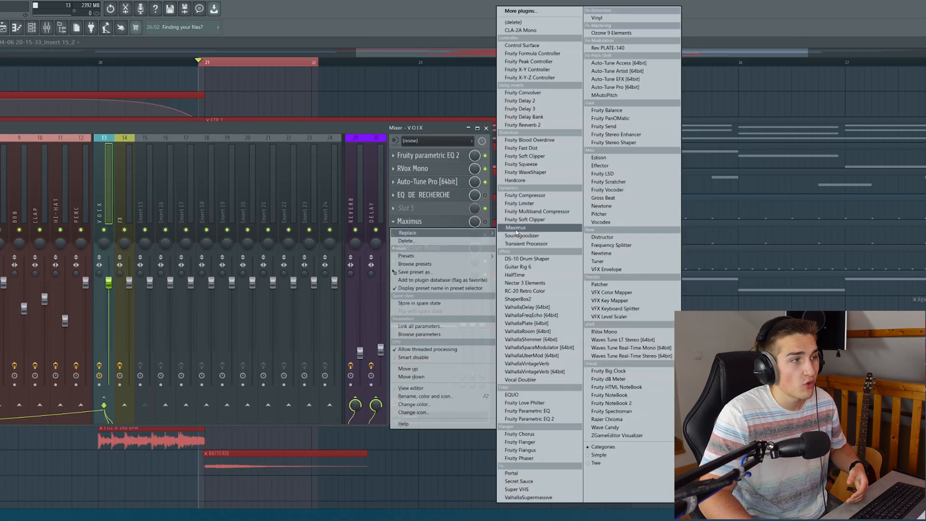
pyautogui.click(516, 227)
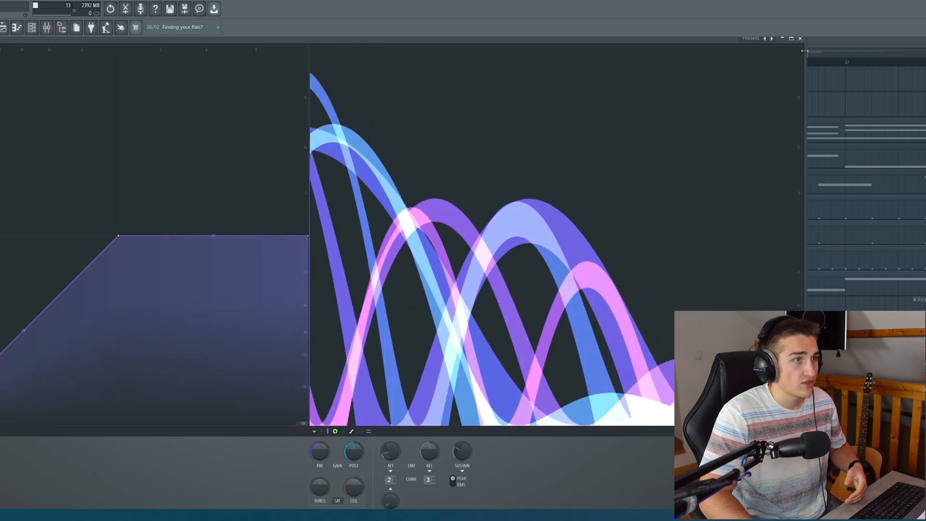
pyautogui.click(799, 40)
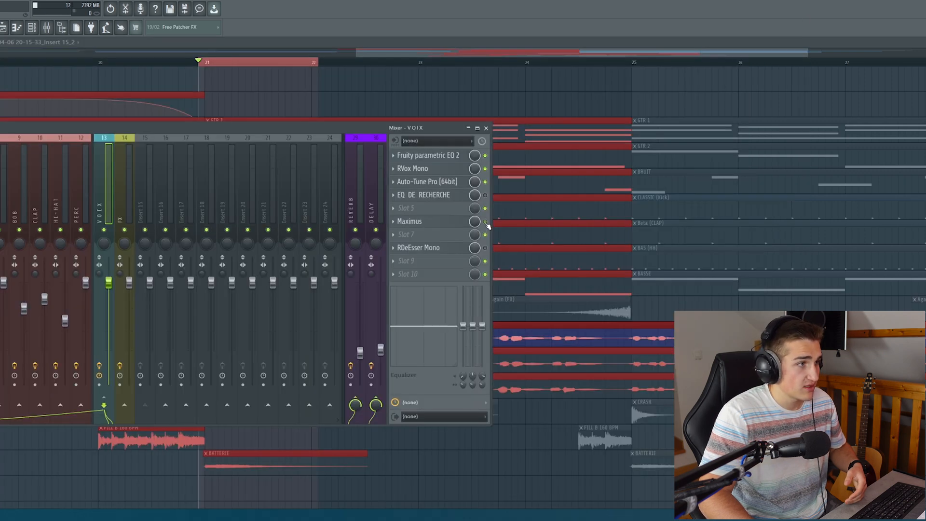
pyautogui.click(444, 222)
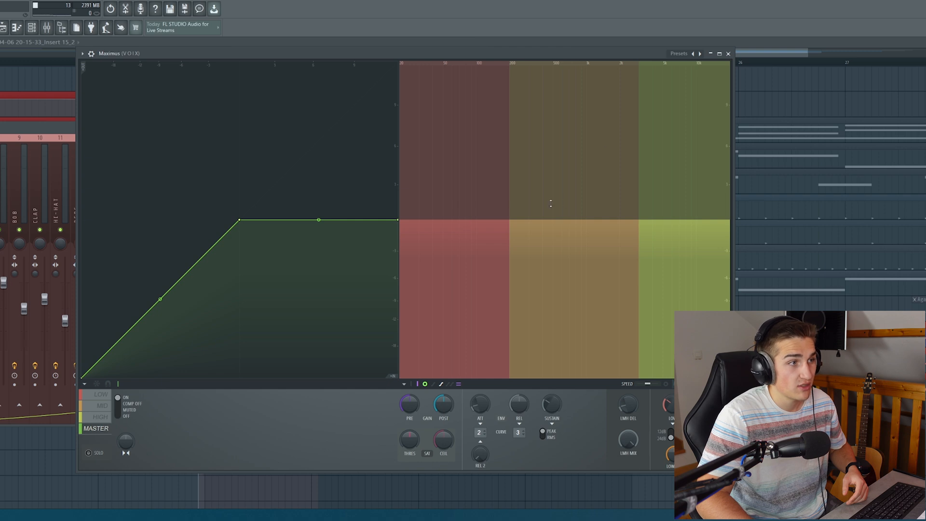
# View the compression curves of the Low, Mid, High and Master bands, finishing on the Mid band.
pyautogui.click(99, 397)
pyautogui.click(97, 408)
pyautogui.click(100, 420)
pyautogui.click(99, 429)
pyautogui.click(100, 407)
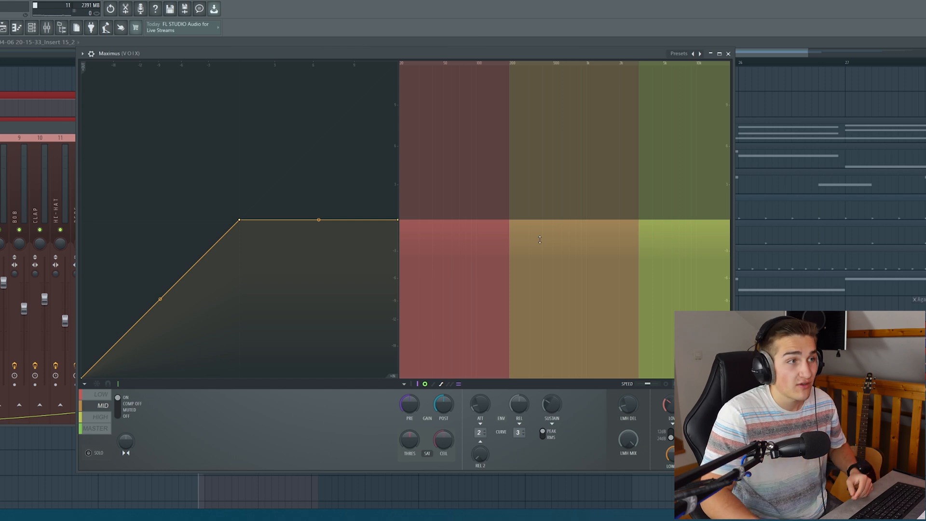
# Load the De-esser narrow-band preset and narrow the mid band to a thin region around 10 kHz.
pyautogui.click(685, 57)
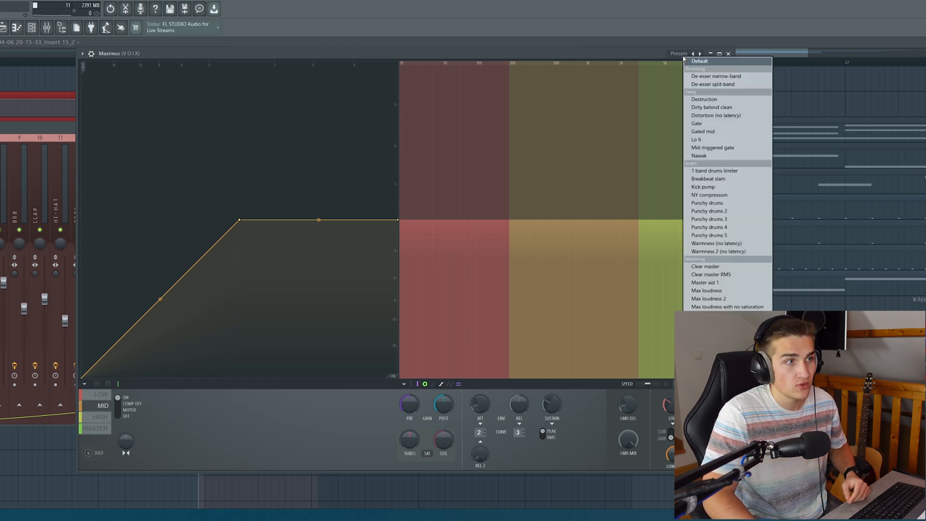
pyautogui.click(723, 77)
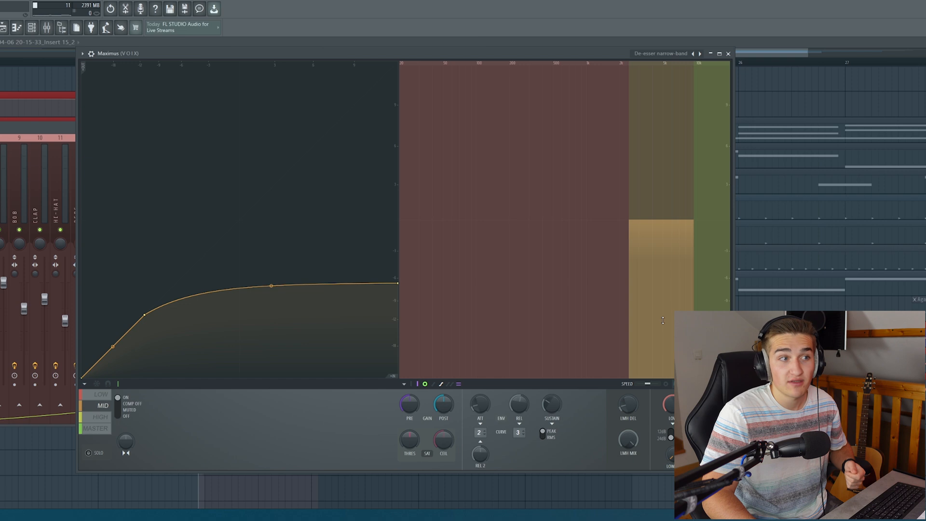
pyautogui.moveTo(694, 300); pyautogui.dragTo(716, 300)
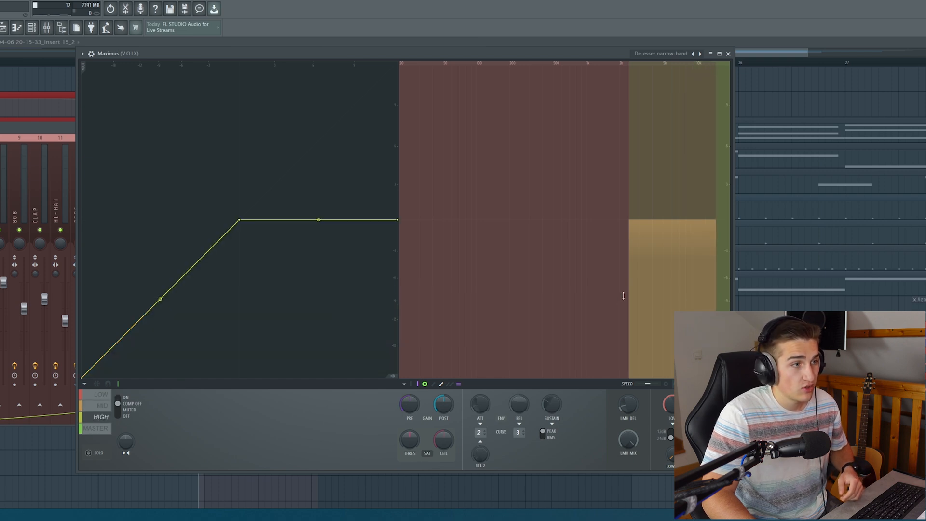
pyautogui.moveTo(628, 290); pyautogui.dragTo(690, 290)
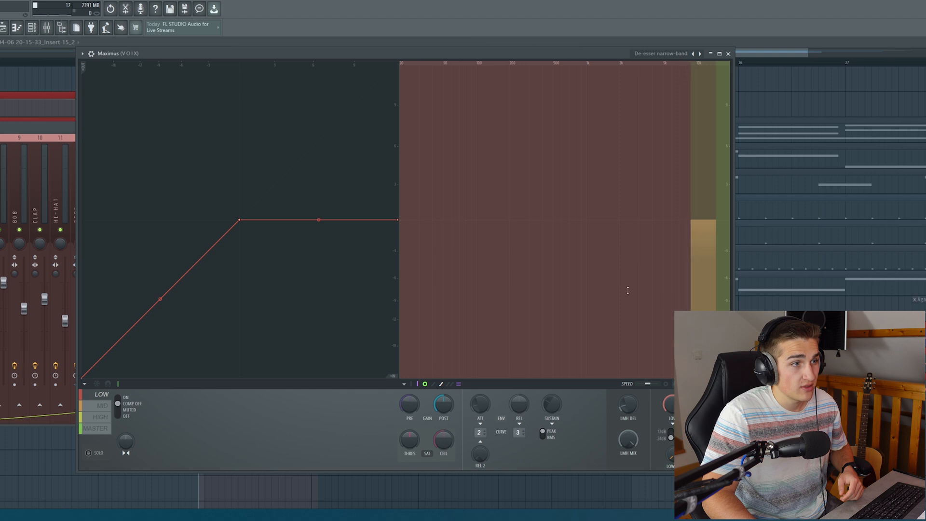
pyautogui.click(709, 273)
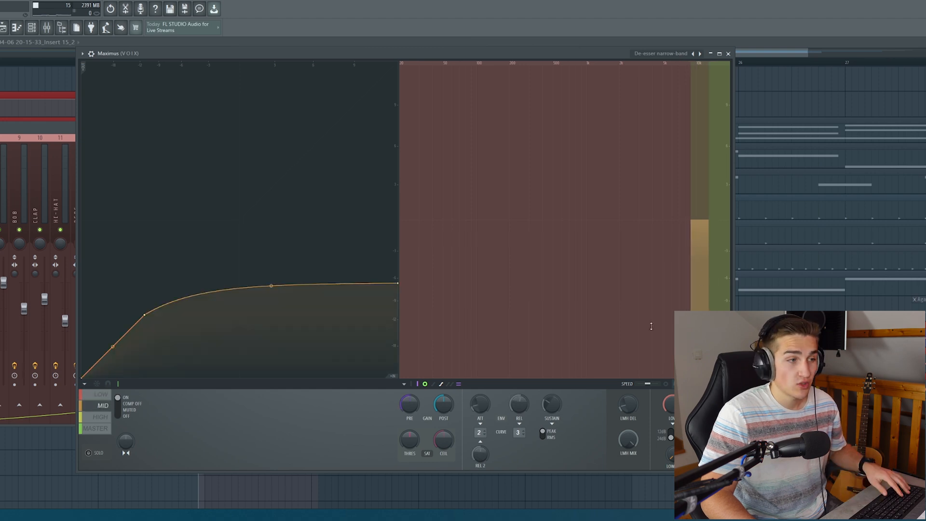
# Show the live frequency spectrum and play the vocal, soloing the mid band to hear only the sibilant range.
pyautogui.click(666, 384)
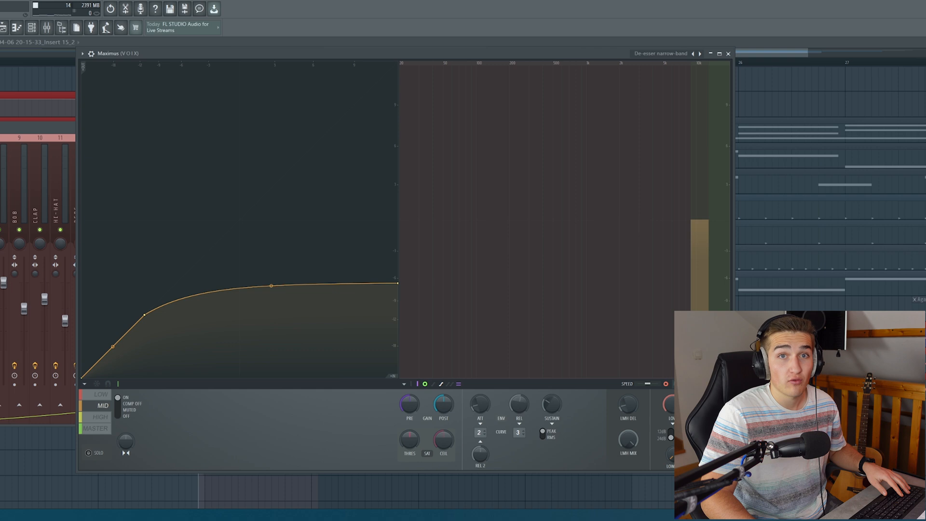
pyautogui.press('space')
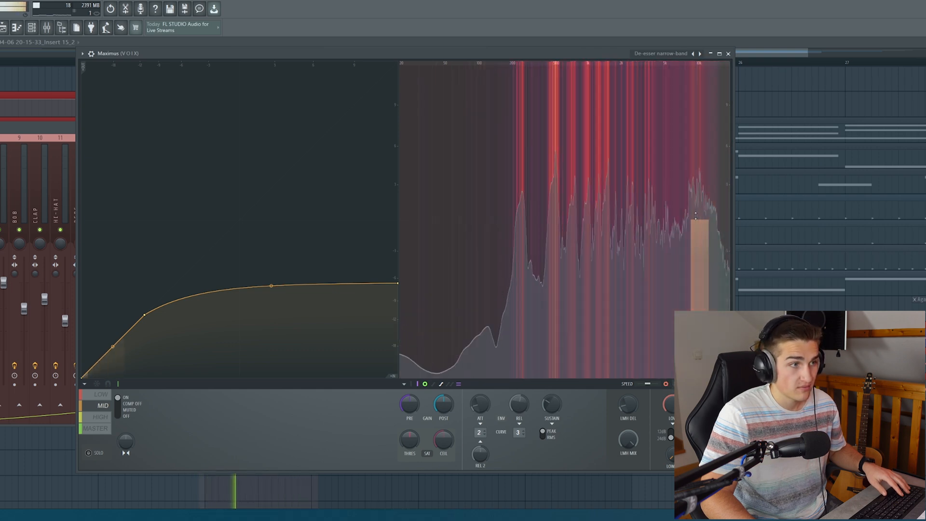
pyautogui.press('space')
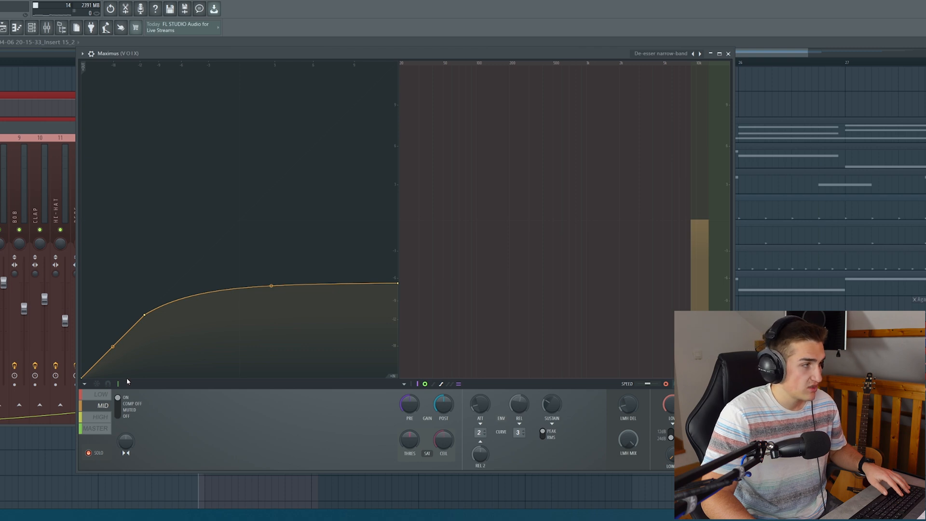
pyautogui.press('space')
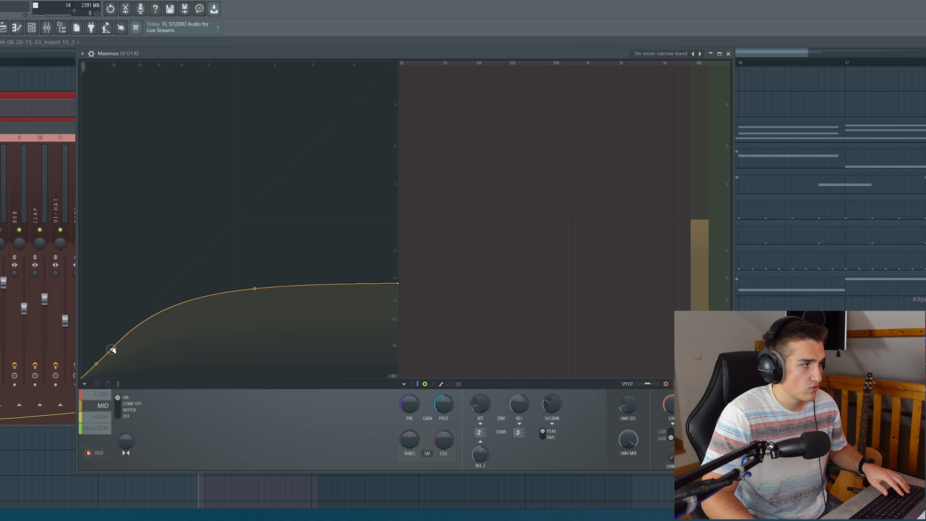
# Reshape the mid band's compression curve with a lower threshold and an almost flat, much lower output level.
pyautogui.moveTo(113, 349); pyautogui.dragTo(107, 355)
pyautogui.moveTo(251, 289); pyautogui.dragTo(251, 352)
pyautogui.moveTo(398, 286); pyautogui.dragTo(398, 347)
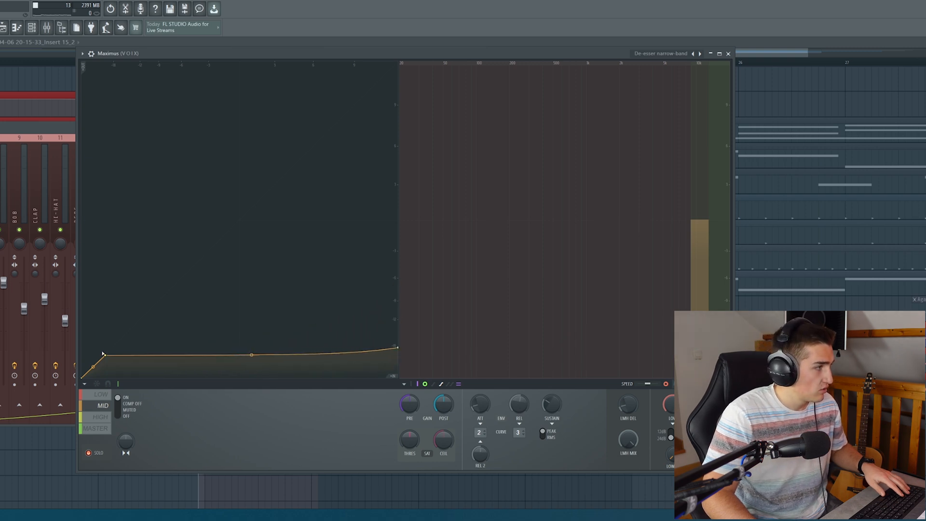
# Lower the mid band's threshold point further along its compression curve while playing the soloed sibilant range.
pyautogui.moveTo(107, 356); pyautogui.dragTo(103, 358)
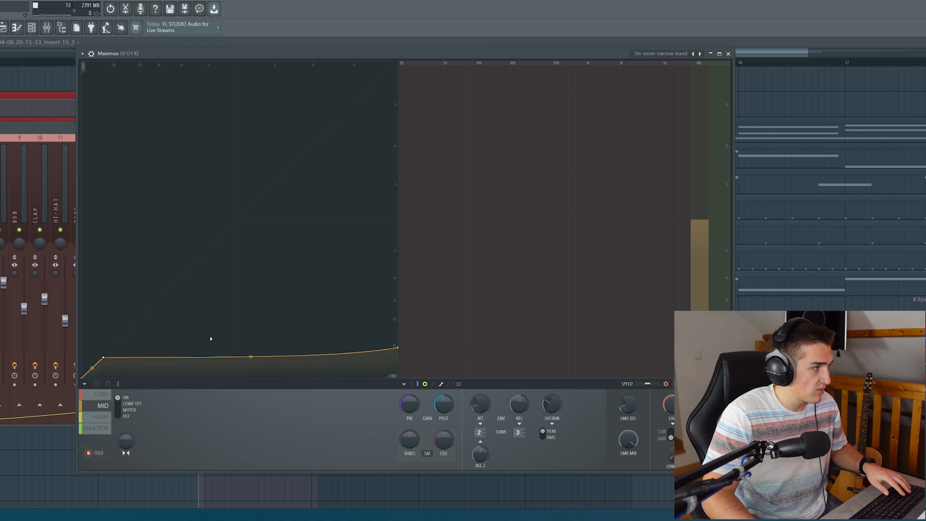
pyautogui.press('space')
pyautogui.press('space')
pyautogui.moveTo(108, 360); pyautogui.dragTo(102, 363)
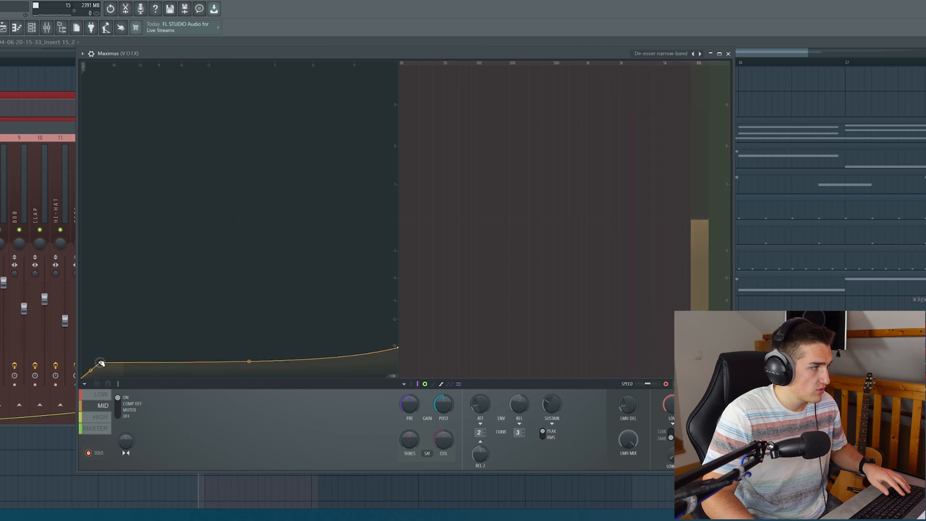
pyautogui.press('space')
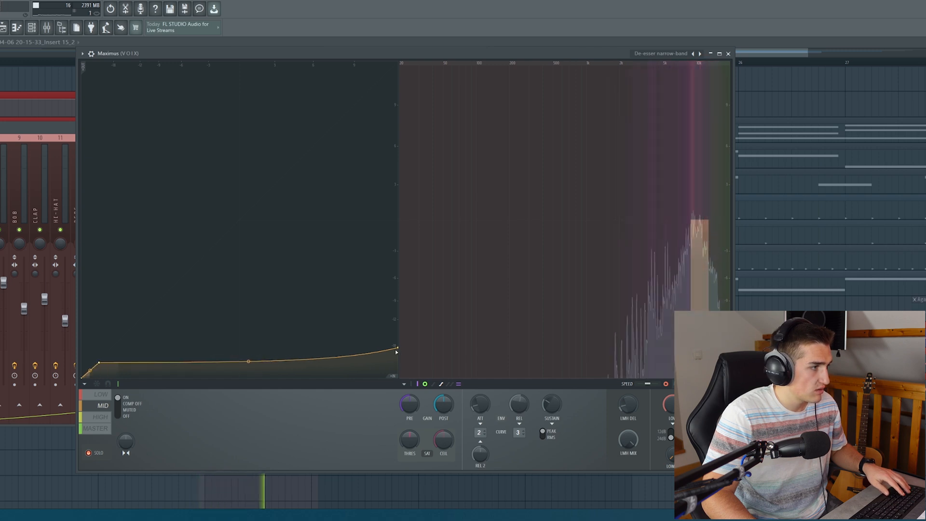
# Unsolo the mid band, close Maximus and play the full-range vocal from the mixer.
pyautogui.click(88, 453)
pyautogui.press('space')
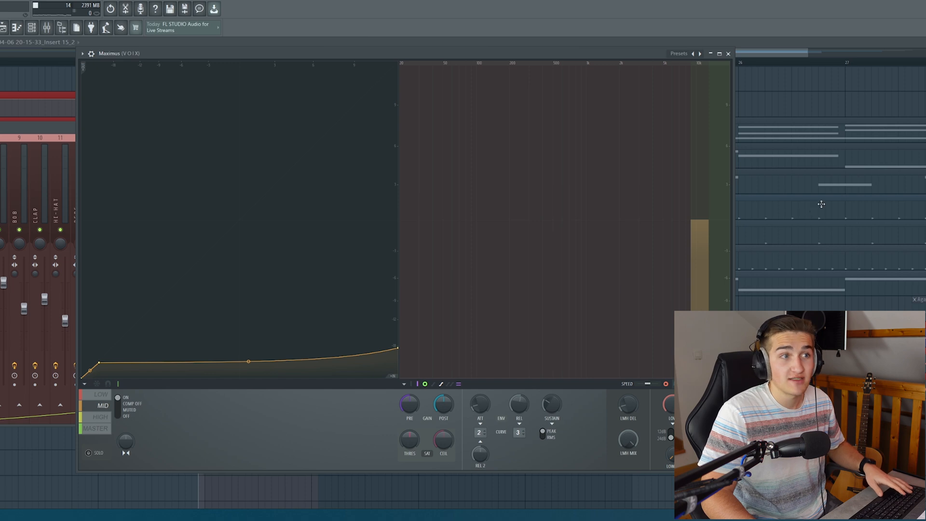
pyautogui.click(728, 54)
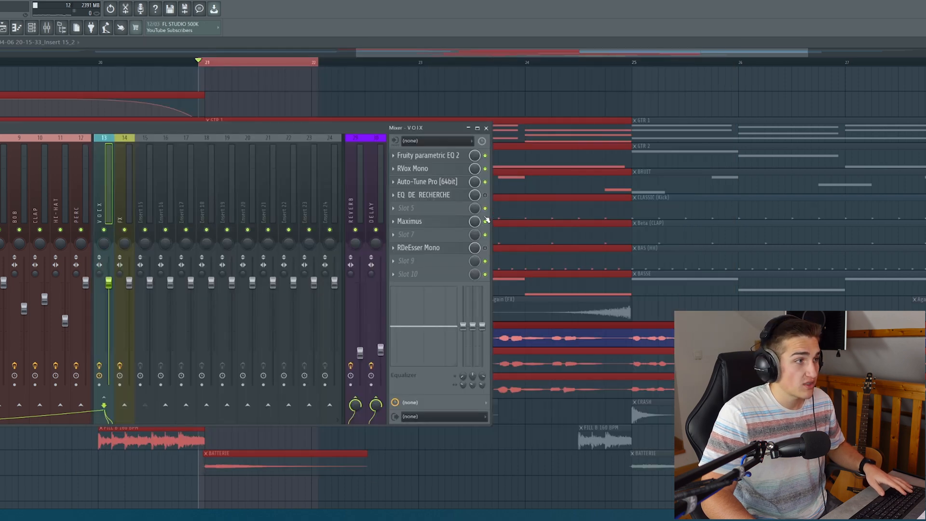
pyautogui.press('space')
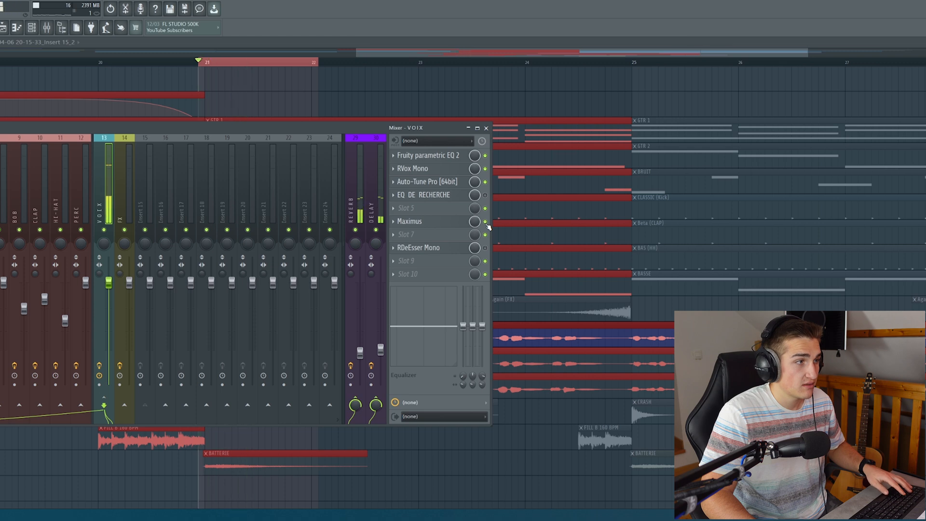
# Reopen Maximus, widen the mid band slightly towards lower frequencies, lower its threshold point a little more and replay the vocal.
pyautogui.click(414, 221)
pyautogui.moveTo(99, 364); pyautogui.dragTo(98, 366)
pyautogui.moveTo(691, 280); pyautogui.dragTo(686, 280)
pyautogui.click(102, 406)
pyautogui.moveTo(99, 365); pyautogui.dragTo(97, 367)
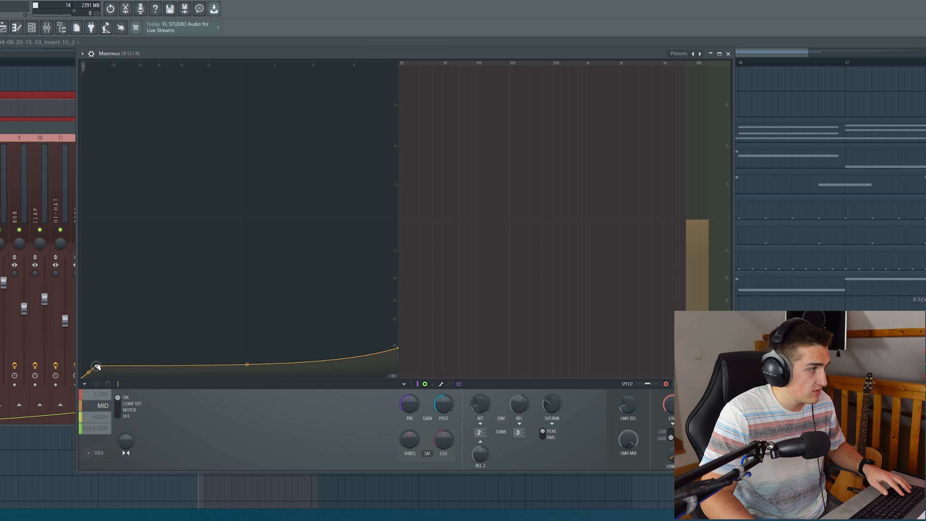
pyautogui.press('space')
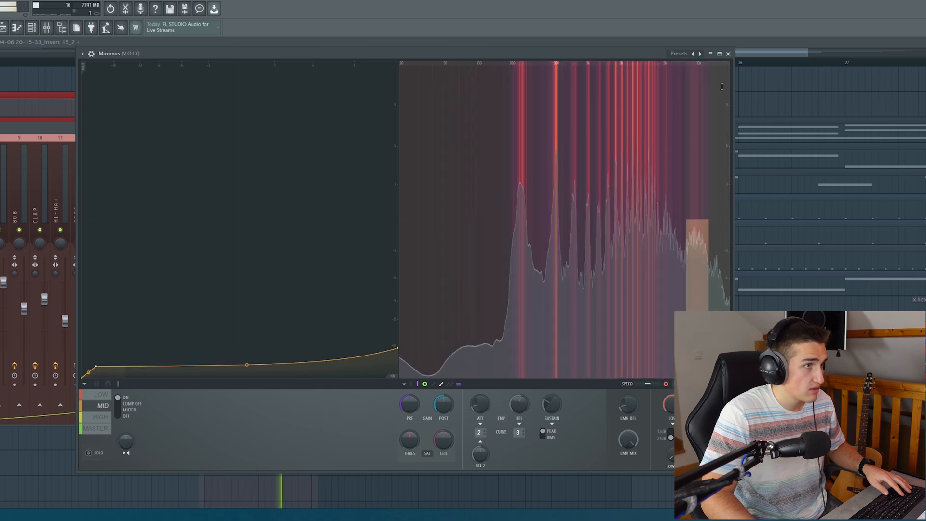
# Close Maximus and bypass it on the VOIX track to compare the vocal with and without de-essing.
pyautogui.click(729, 54)
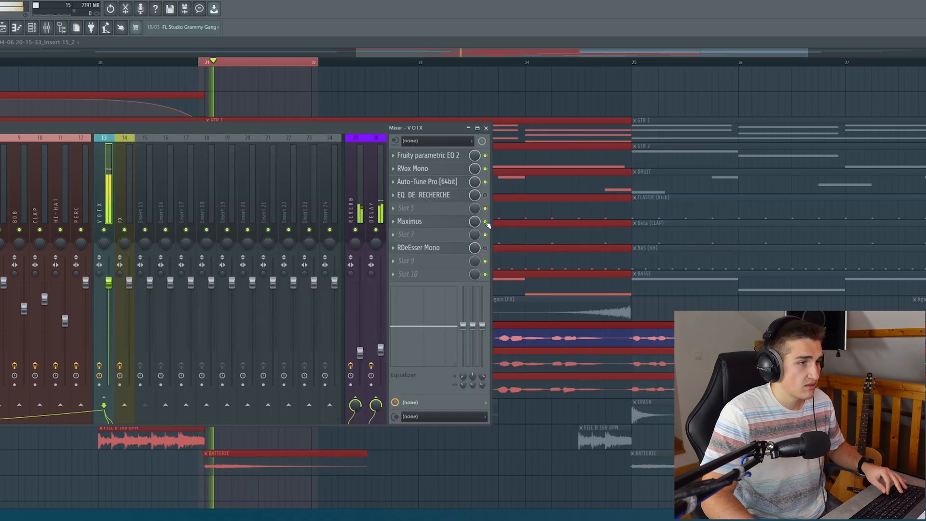
pyautogui.press('space')
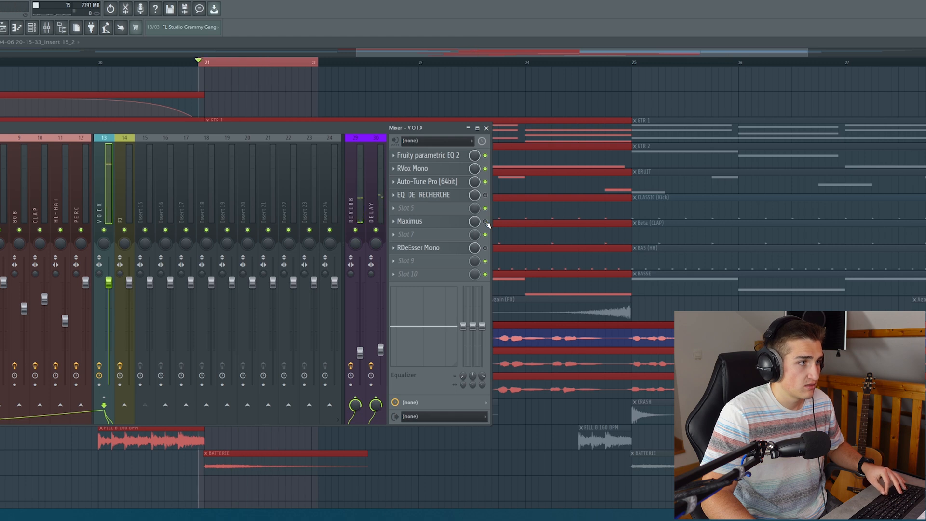
pyautogui.press('space')
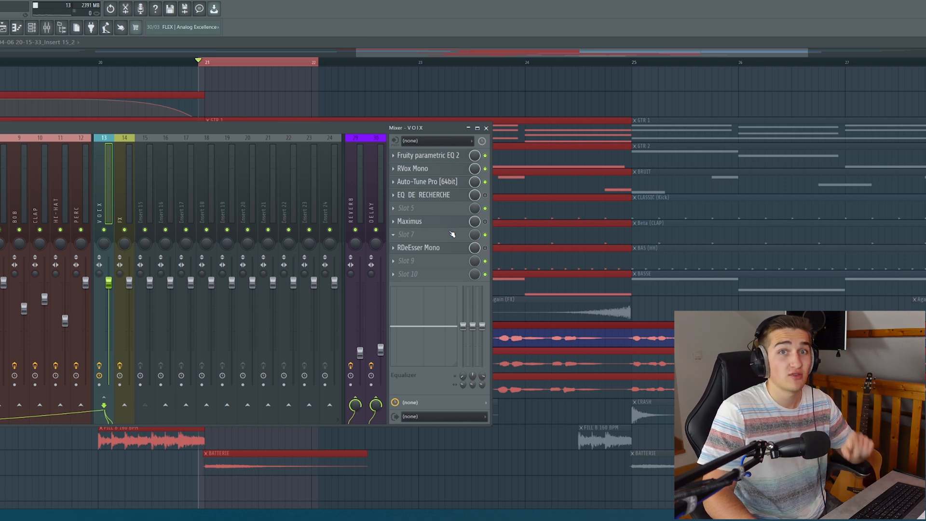
# Open RDeEsser Mono on the VOIX track, set its type to high shelf and its frequency to 8023.
pyautogui.click(449, 252)
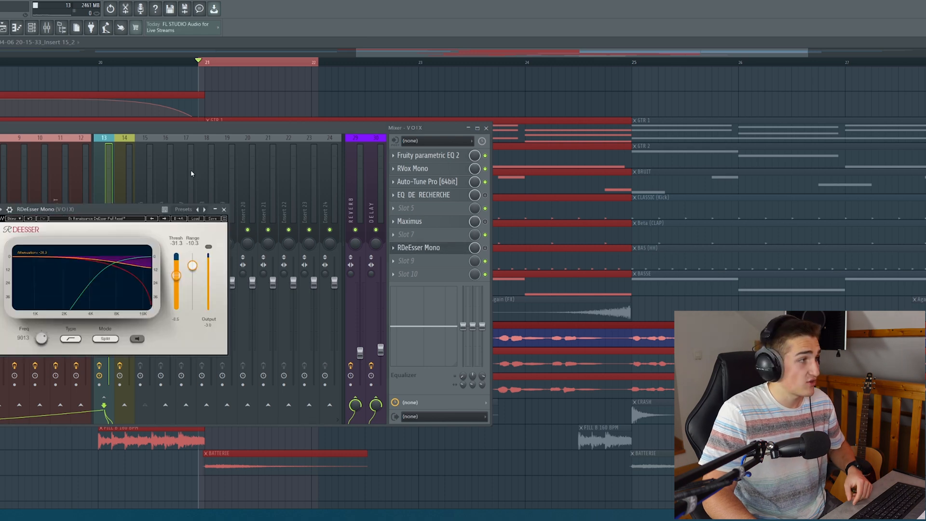
pyautogui.moveTo(126, 210); pyautogui.dragTo(292, 188)
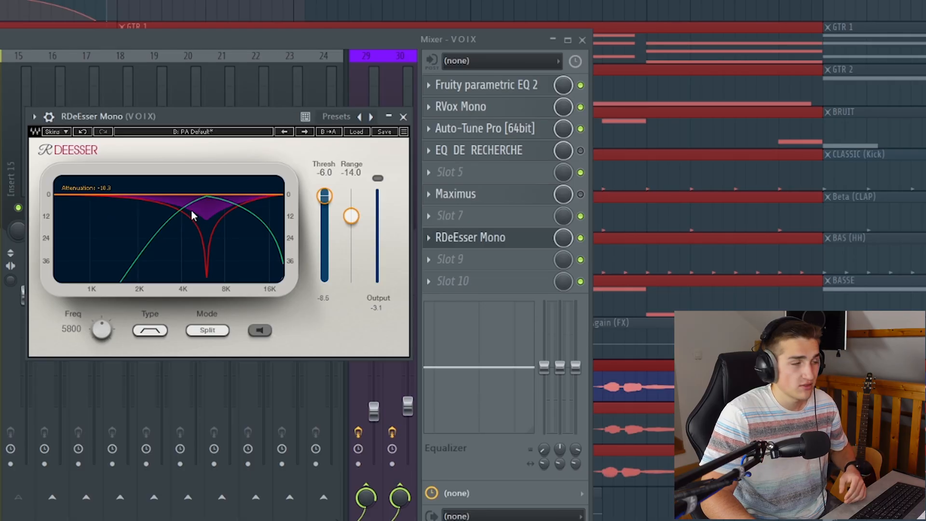
pyautogui.moveTo(106, 337); pyautogui.dragTo(105, 306)
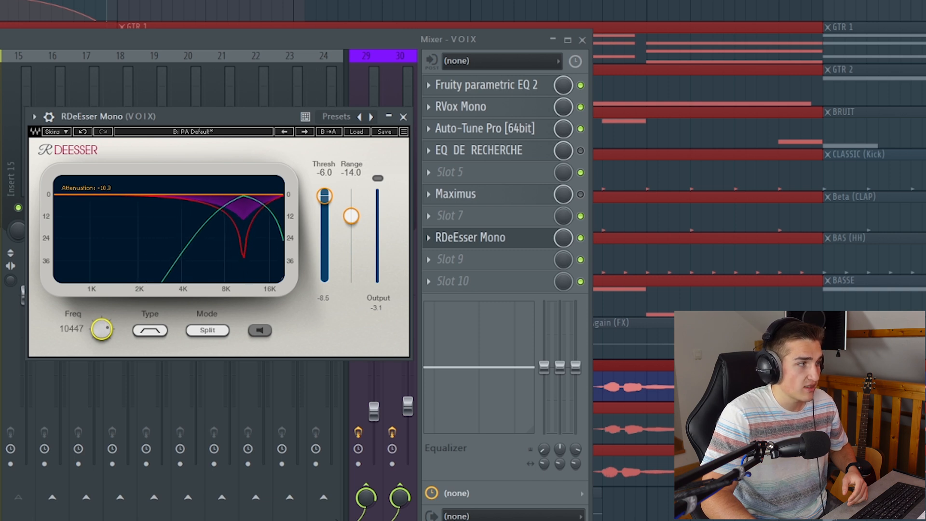
pyautogui.click(146, 332)
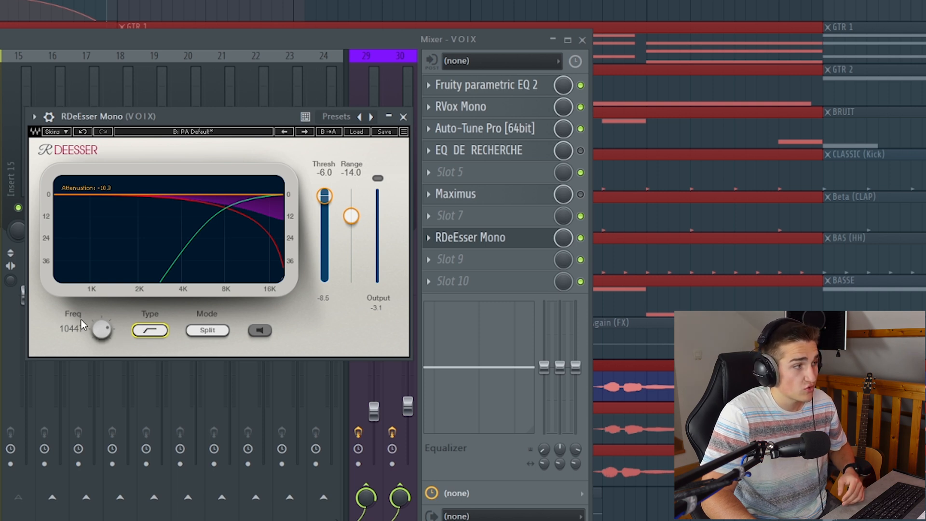
pyautogui.moveTo(96, 334); pyautogui.dragTo(96, 352)
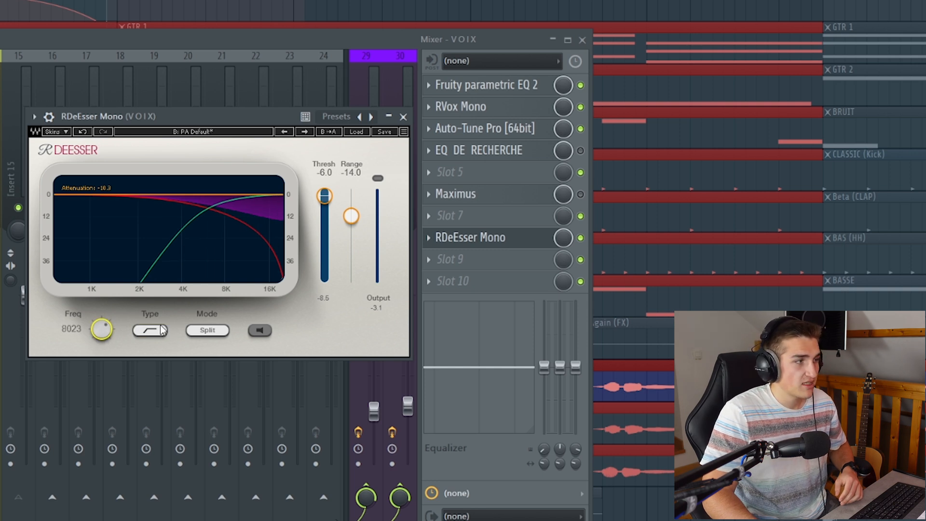
# Toggle the RDeEsser mode to try its alternatives and return it to Split.
pyautogui.click(208, 332)
pyautogui.click(209, 331)
pyautogui.click(211, 333)
pyautogui.click(211, 333)
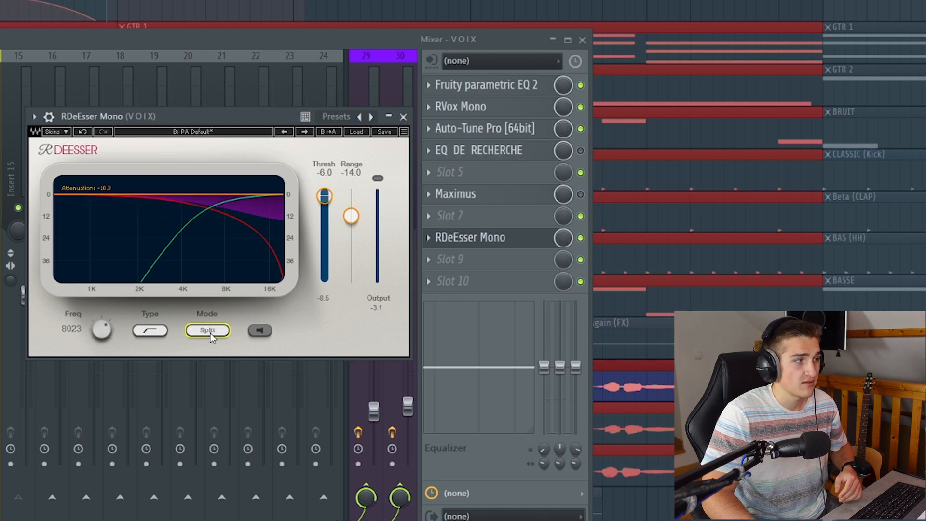
# Set the RDeEsser threshold to -19.0 and the range to -11.1.
pyautogui.moveTo(324, 196); pyautogui.dragTo(325, 220)
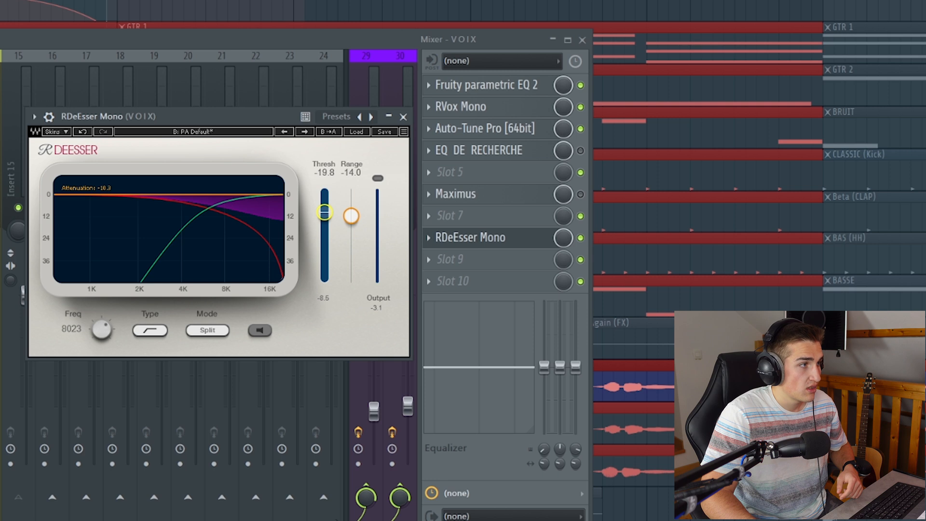
pyautogui.moveTo(325, 212); pyautogui.dragTo(325, 211)
pyautogui.moveTo(351, 215); pyautogui.dragTo(351, 213)
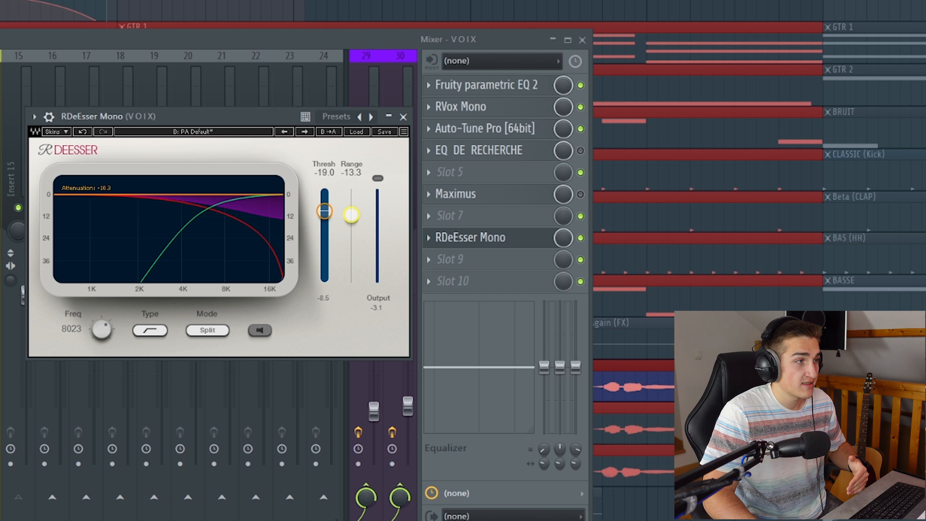
pyautogui.moveTo(351, 214); pyautogui.dragTo(351, 210)
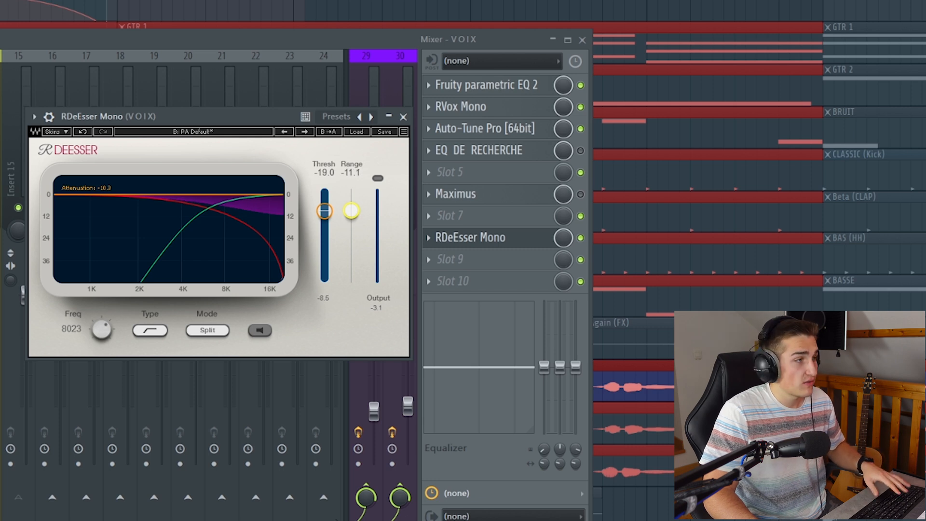
# Set the RDeEsser threshold to -35.3 and the range to -23.7 while listening to the vocal.
pyautogui.press('space')
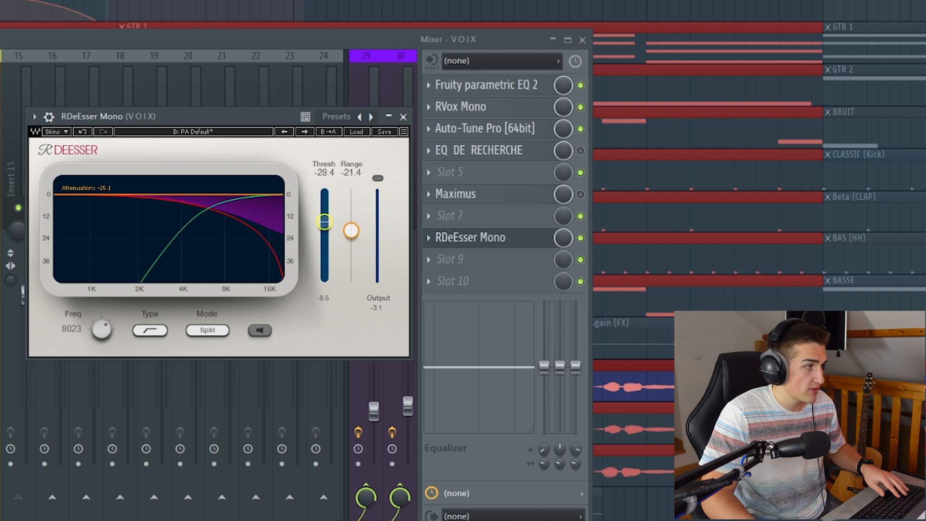
pyautogui.moveTo(324, 222); pyautogui.dragTo(325, 225)
pyautogui.press('space')
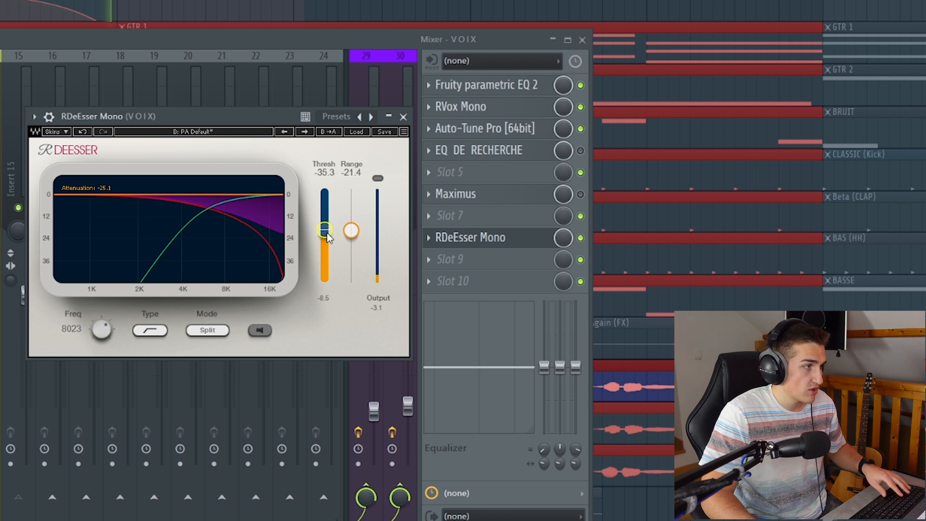
pyautogui.moveTo(356, 235); pyautogui.dragTo(356, 238)
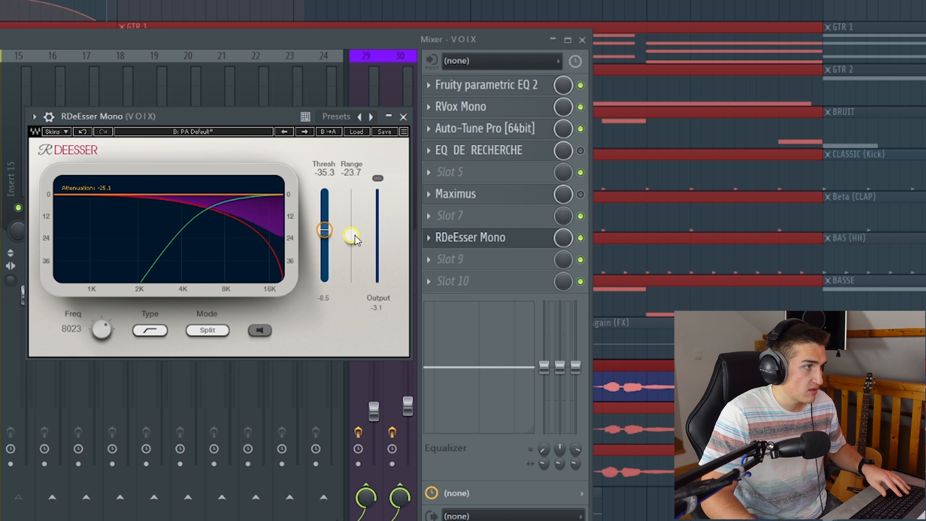
# Close RDeEsser Mono and play the vocal while switching the effect on and off for comparison.
pyautogui.press('space')
pyautogui.click(403, 118)
pyautogui.press('space')
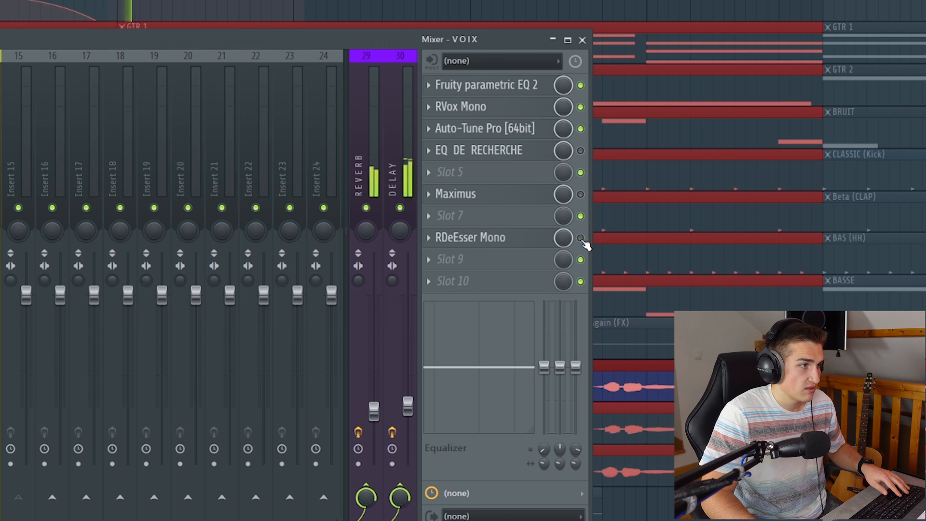
pyautogui.click(581, 238)
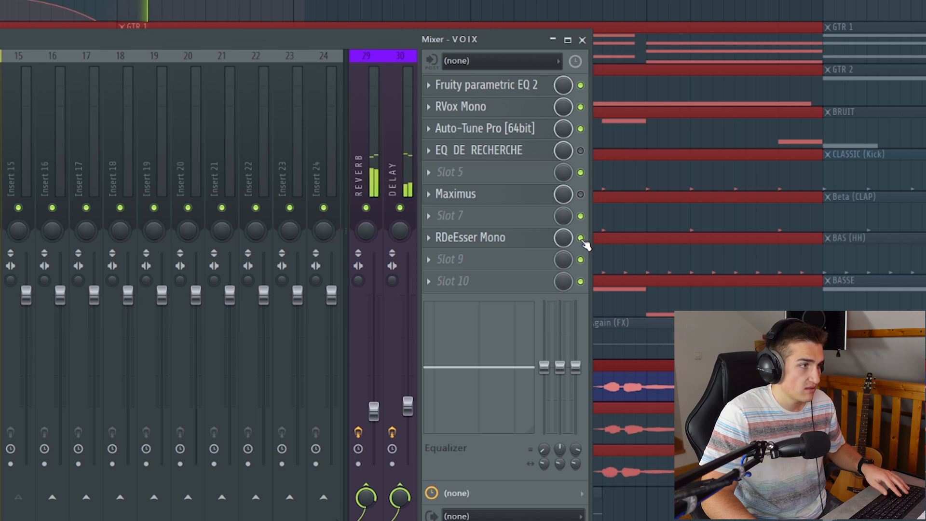
pyautogui.click(581, 238)
pyautogui.press('space')
pyautogui.click(581, 240)
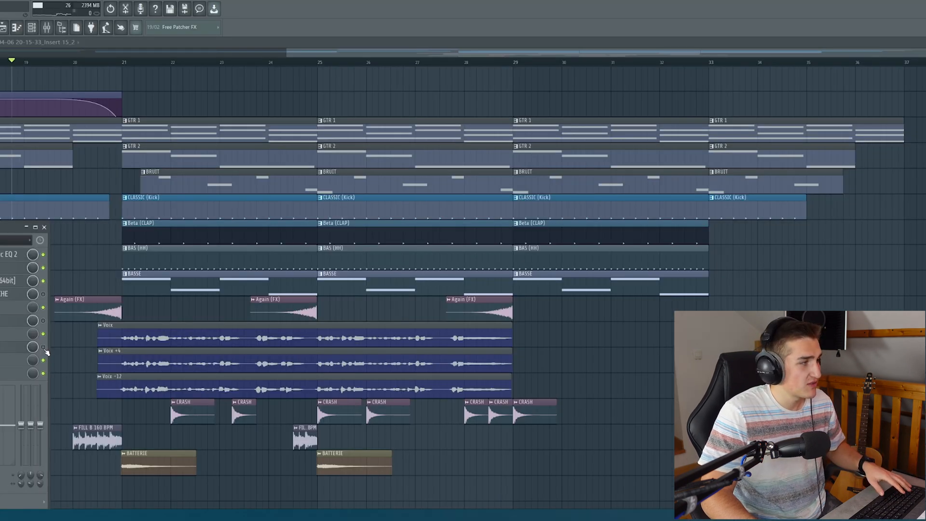
# Play the full arrangement with RDeEsser Mono bypassed and again with it enabled.
pyautogui.press('space')
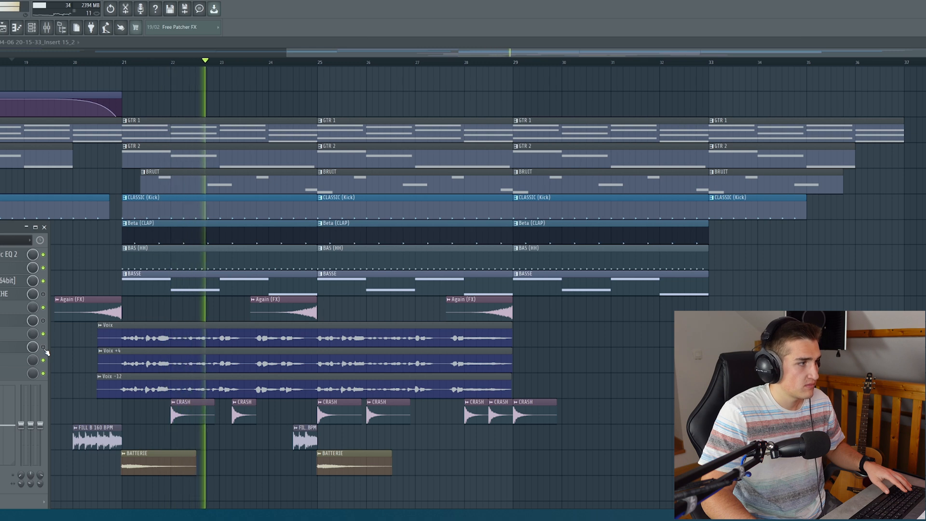
pyautogui.press('space')
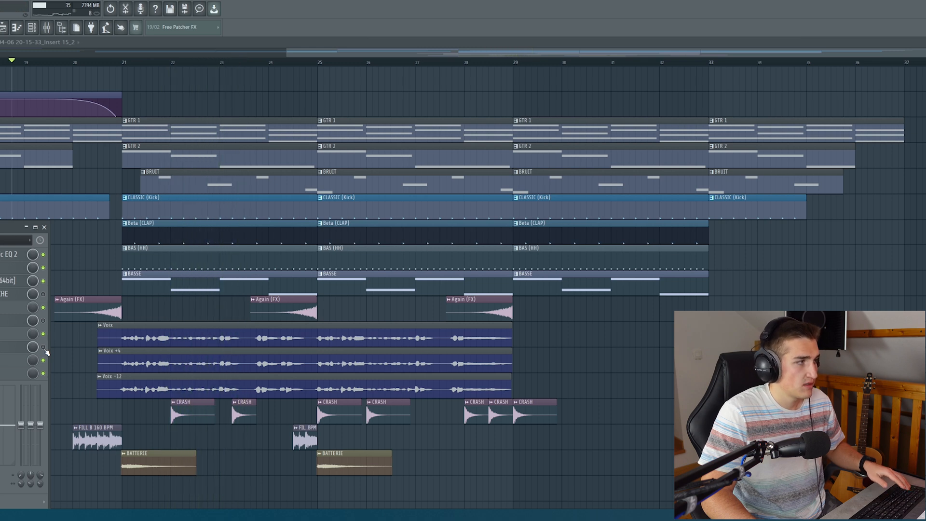
pyautogui.press('space')
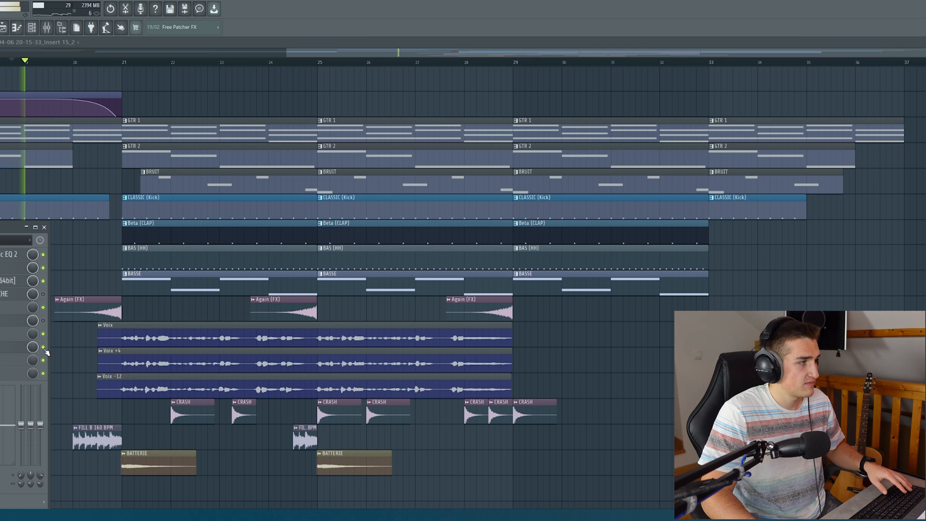